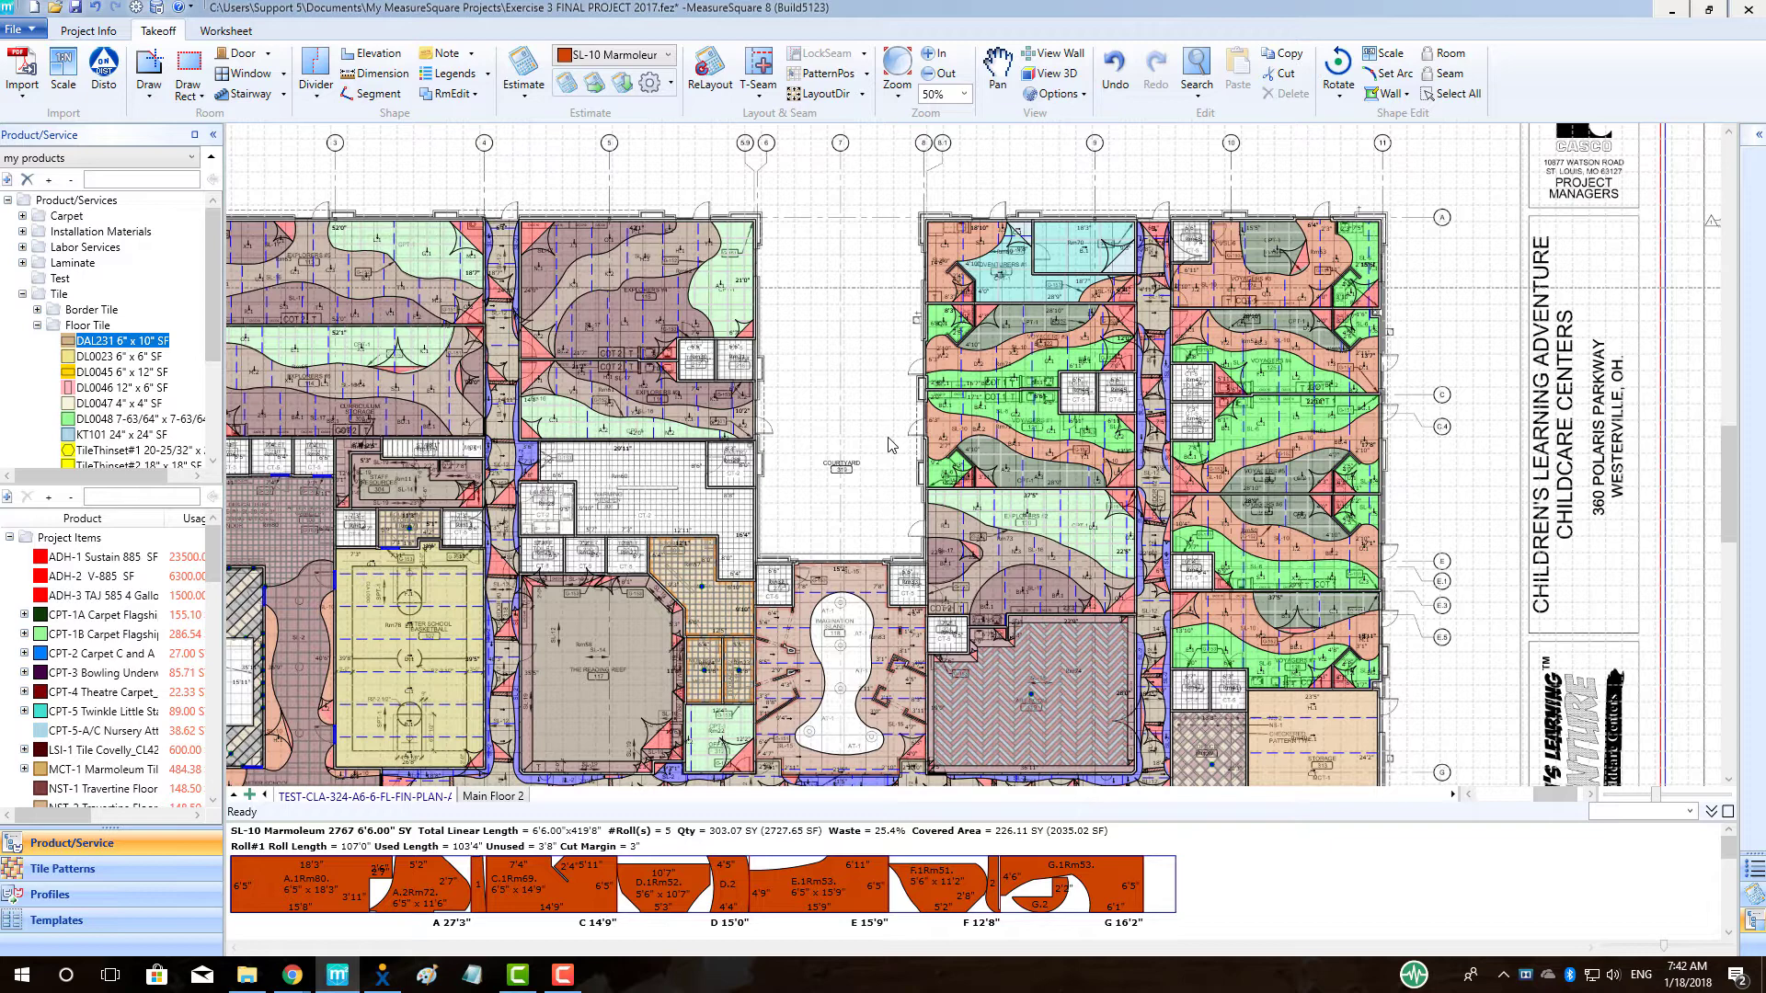
# - Zoom the canvas out until the whole colour-coded floor plan fits on screen
pyautogui.scroll(-1, 889, 445)
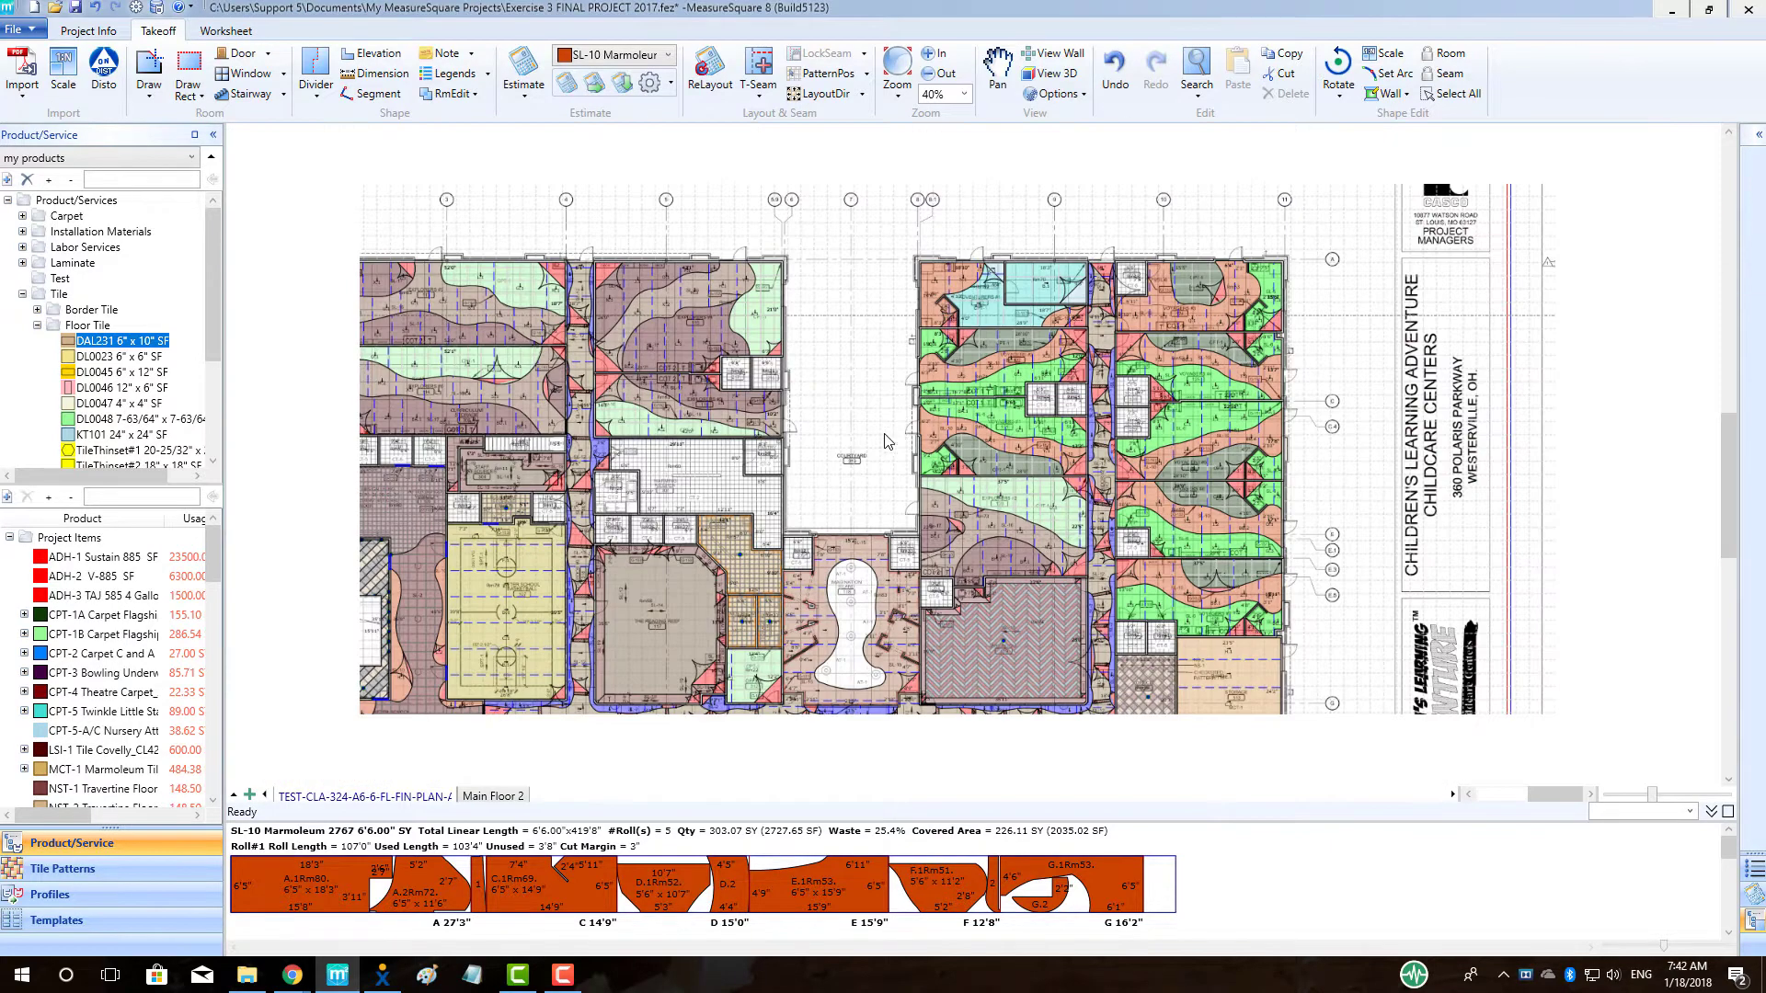
pyautogui.scroll(-2, 883, 443)
pyautogui.scroll(1, 579, 350)
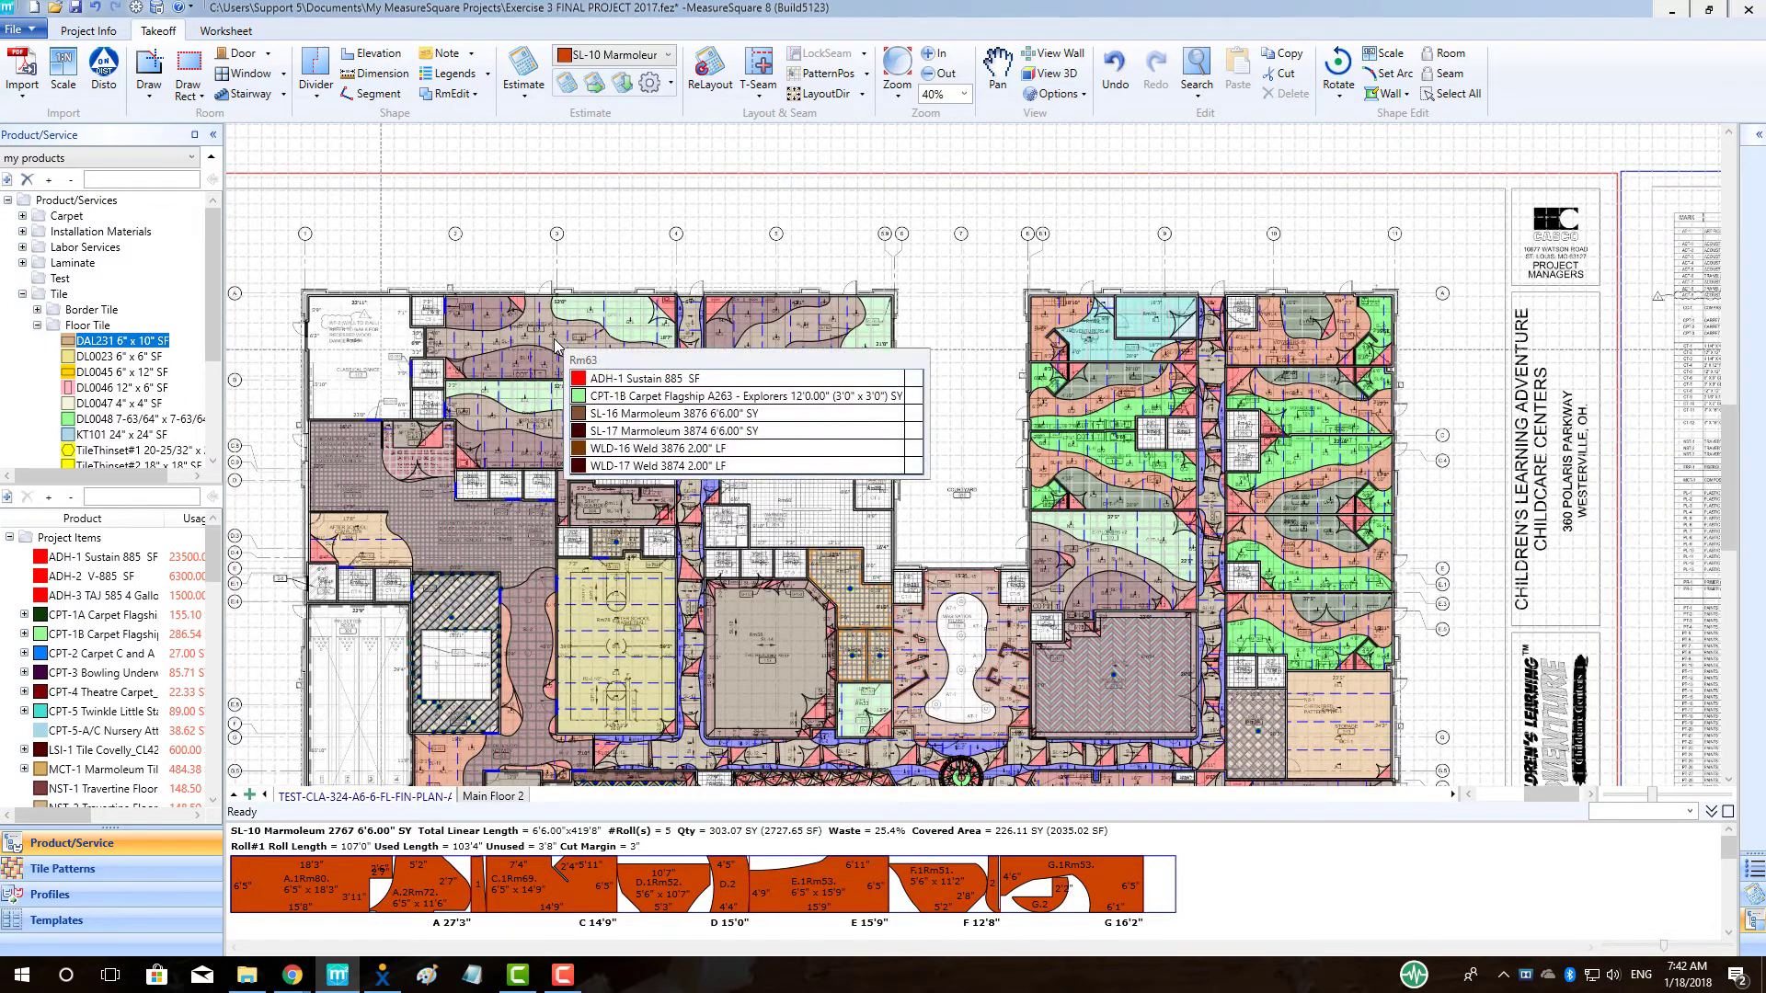
# - Select Rm63, Rm62, Rm11 and their neighbouring upper-left rooms together
pyautogui.click(555, 345)
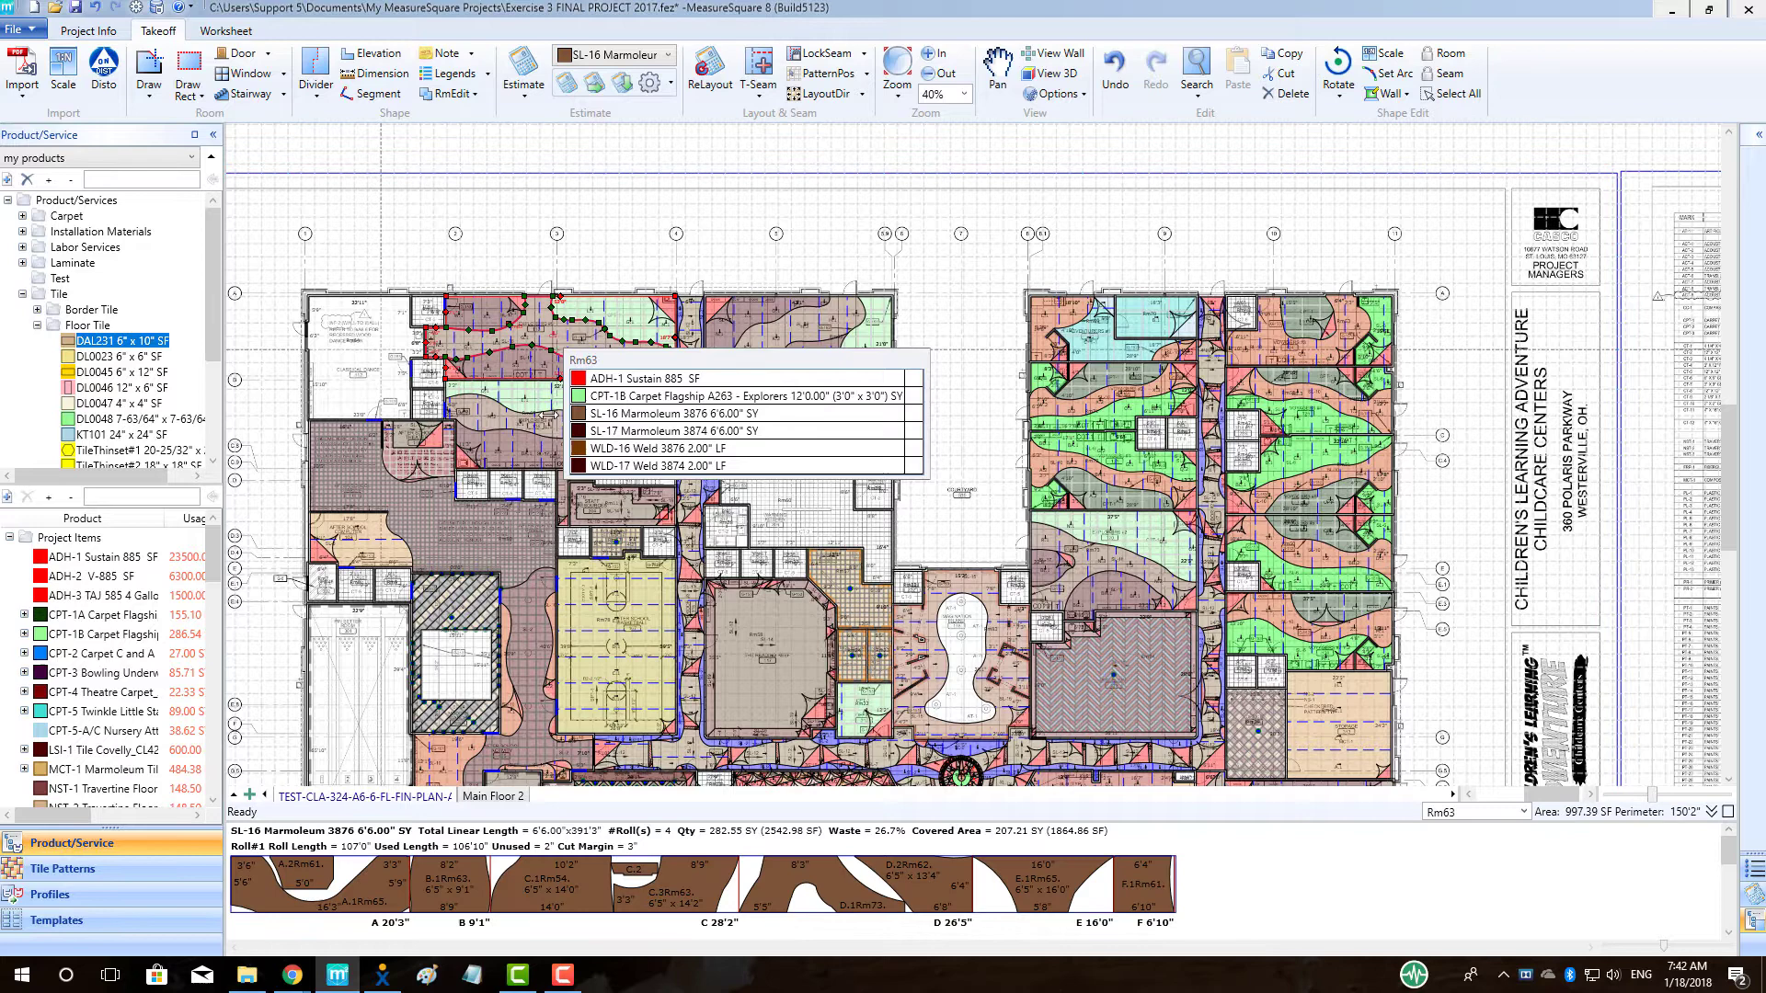
pyautogui.keyDown('ctrl'); pyautogui.click(549, 428); pyautogui.keyUp('ctrl')
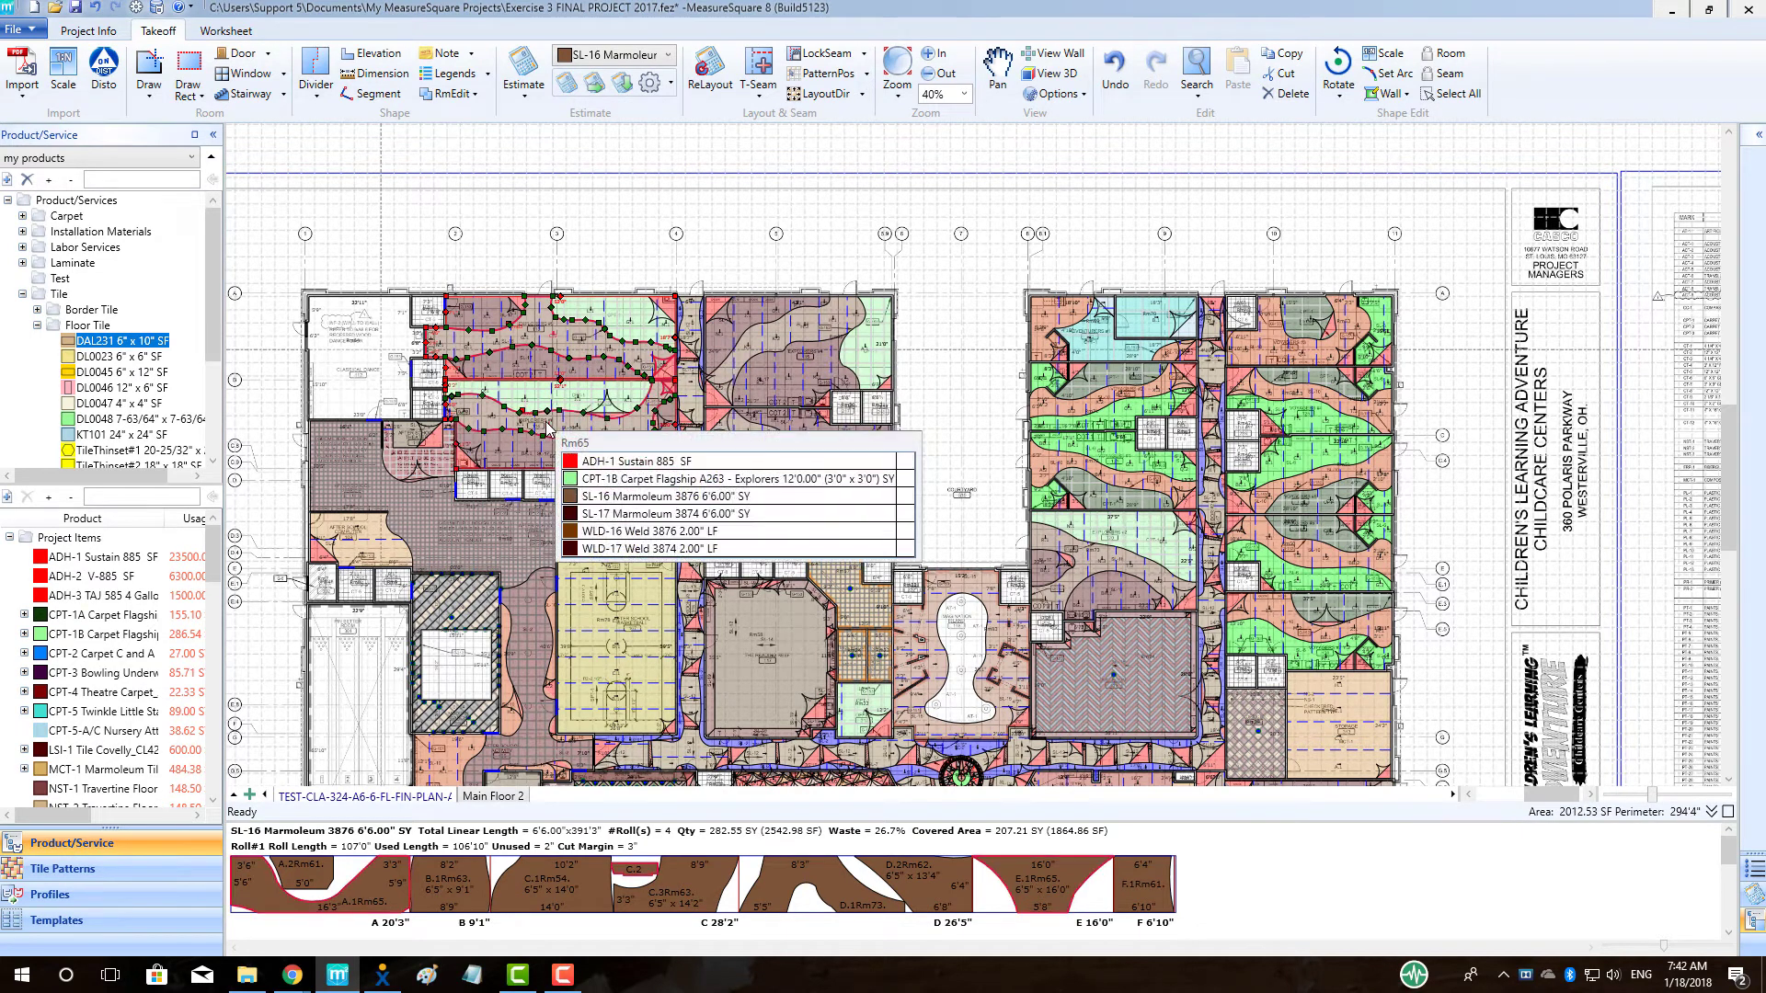
pyautogui.keyDown('ctrl'); pyautogui.click(770, 433); pyautogui.keyUp('ctrl')
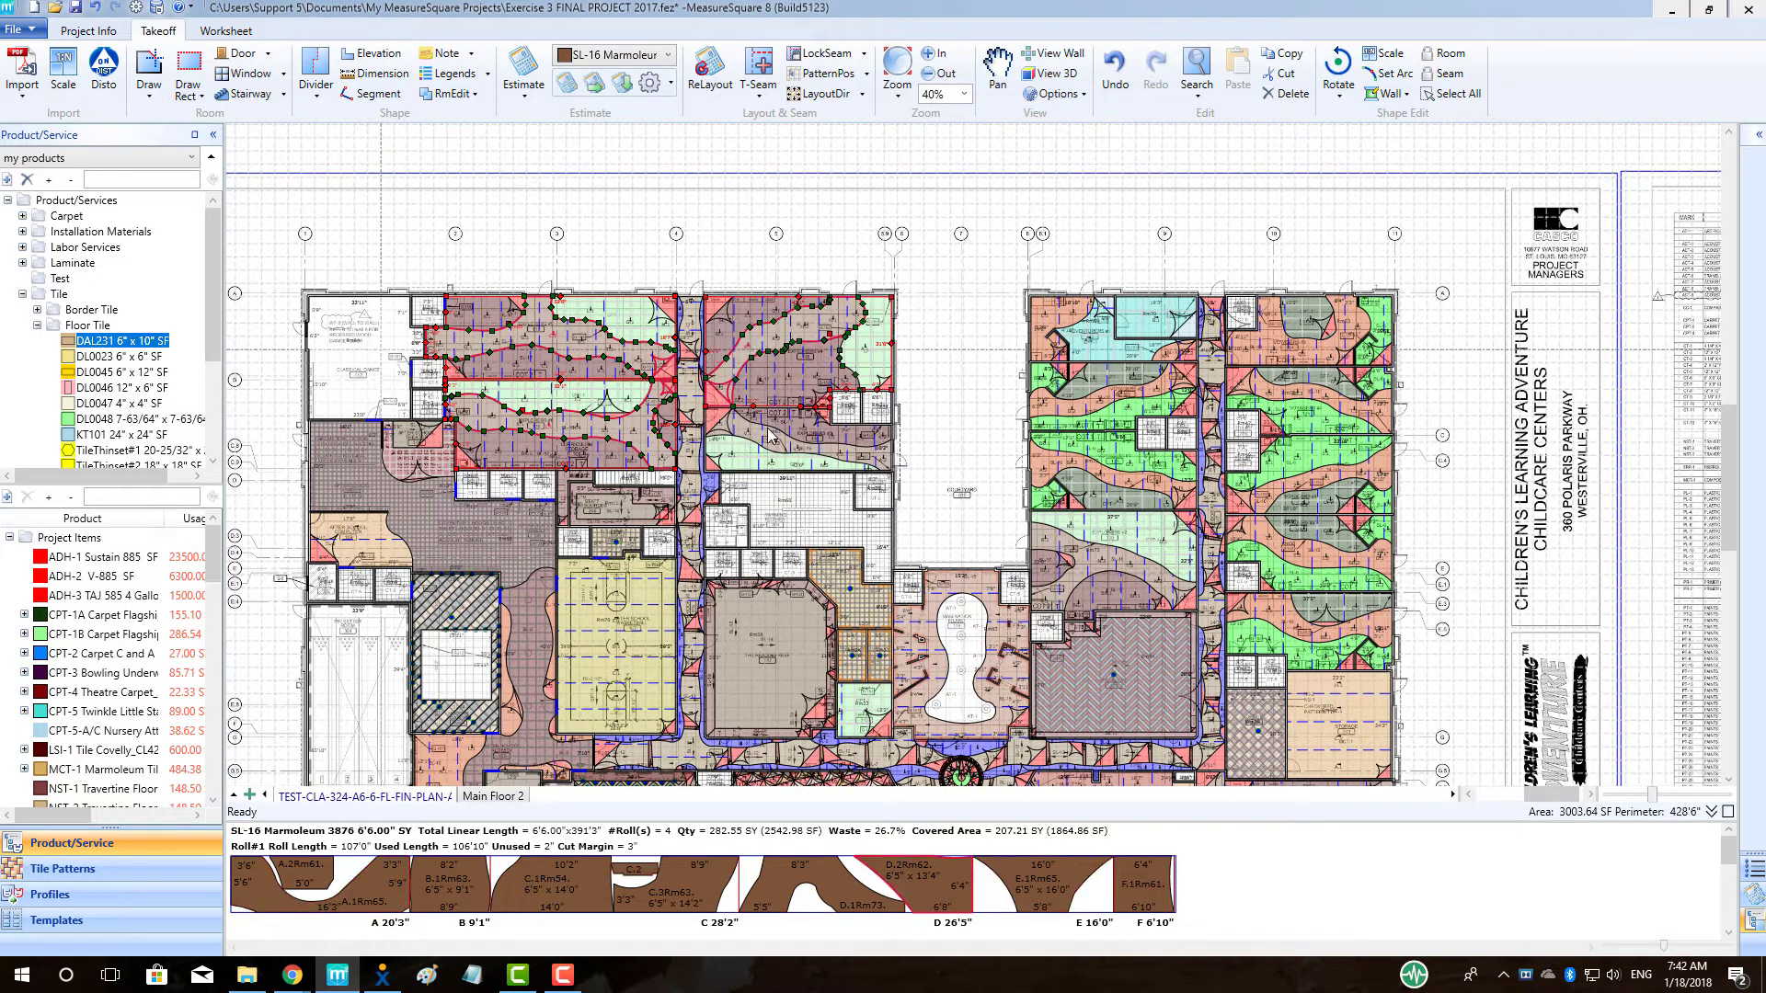
pyautogui.keyDown('ctrl'); pyautogui.click(771, 432); pyautogui.keyUp('ctrl')
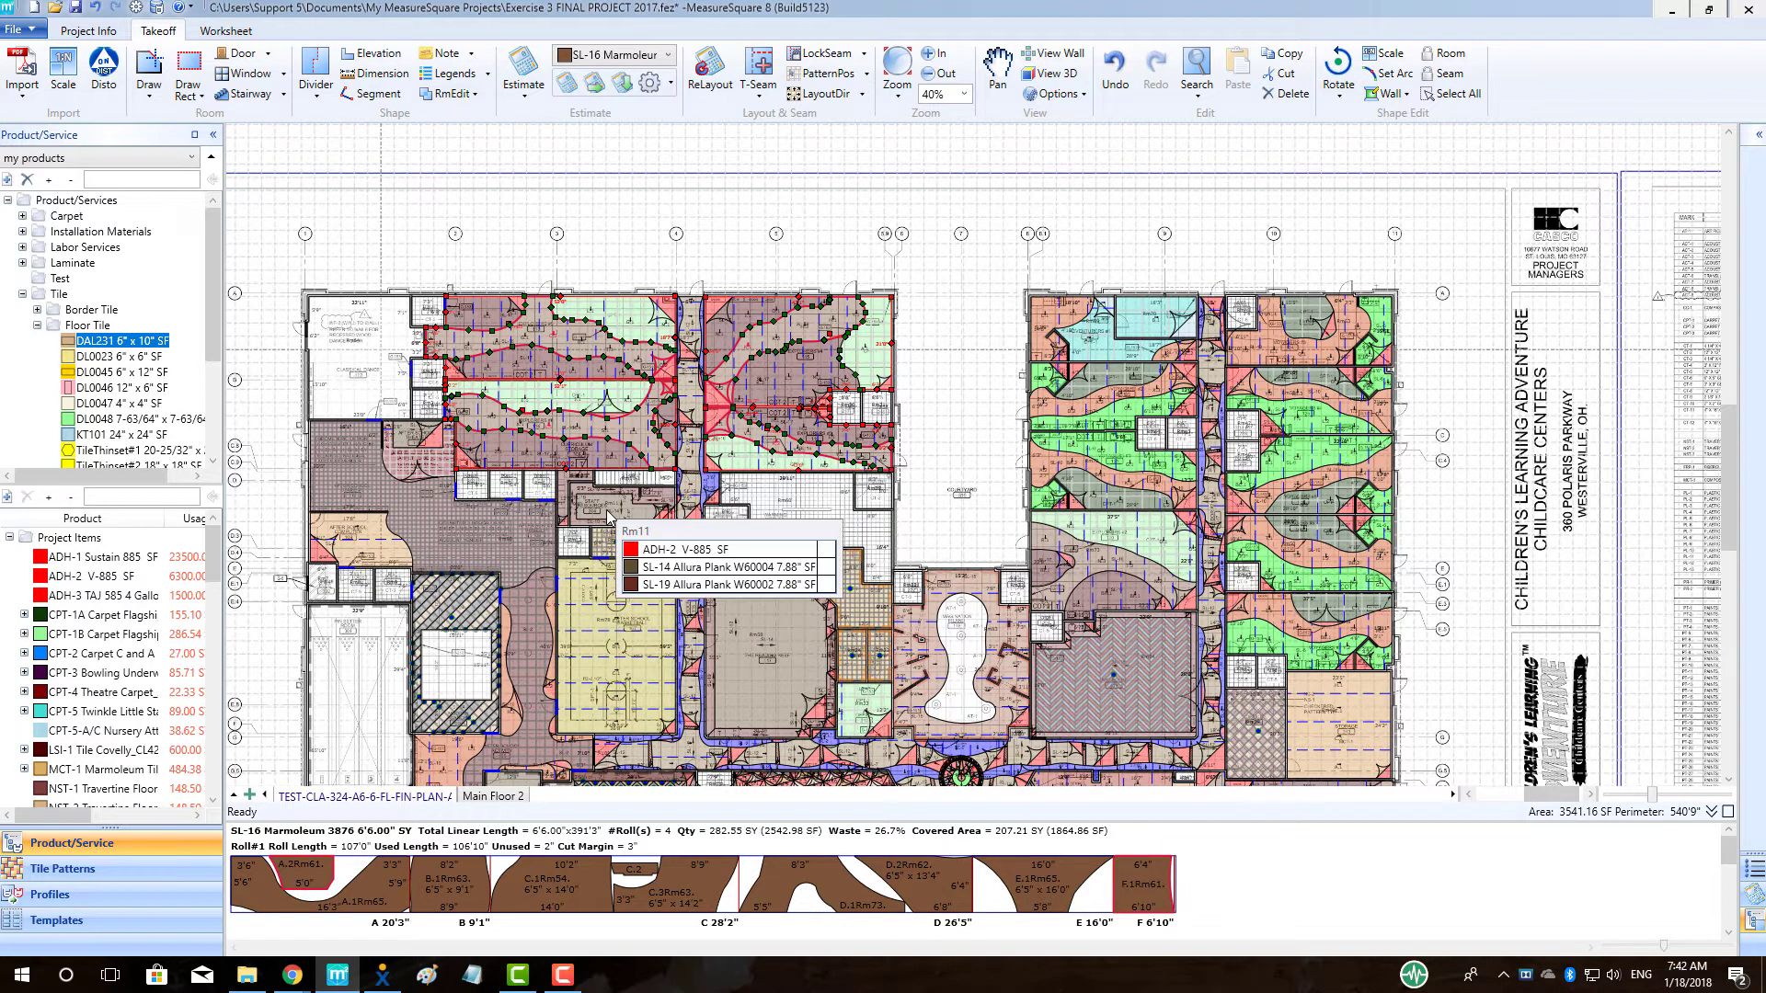
pyautogui.keyDown('ctrl'); pyautogui.click(607, 520); pyautogui.keyUp('ctrl')
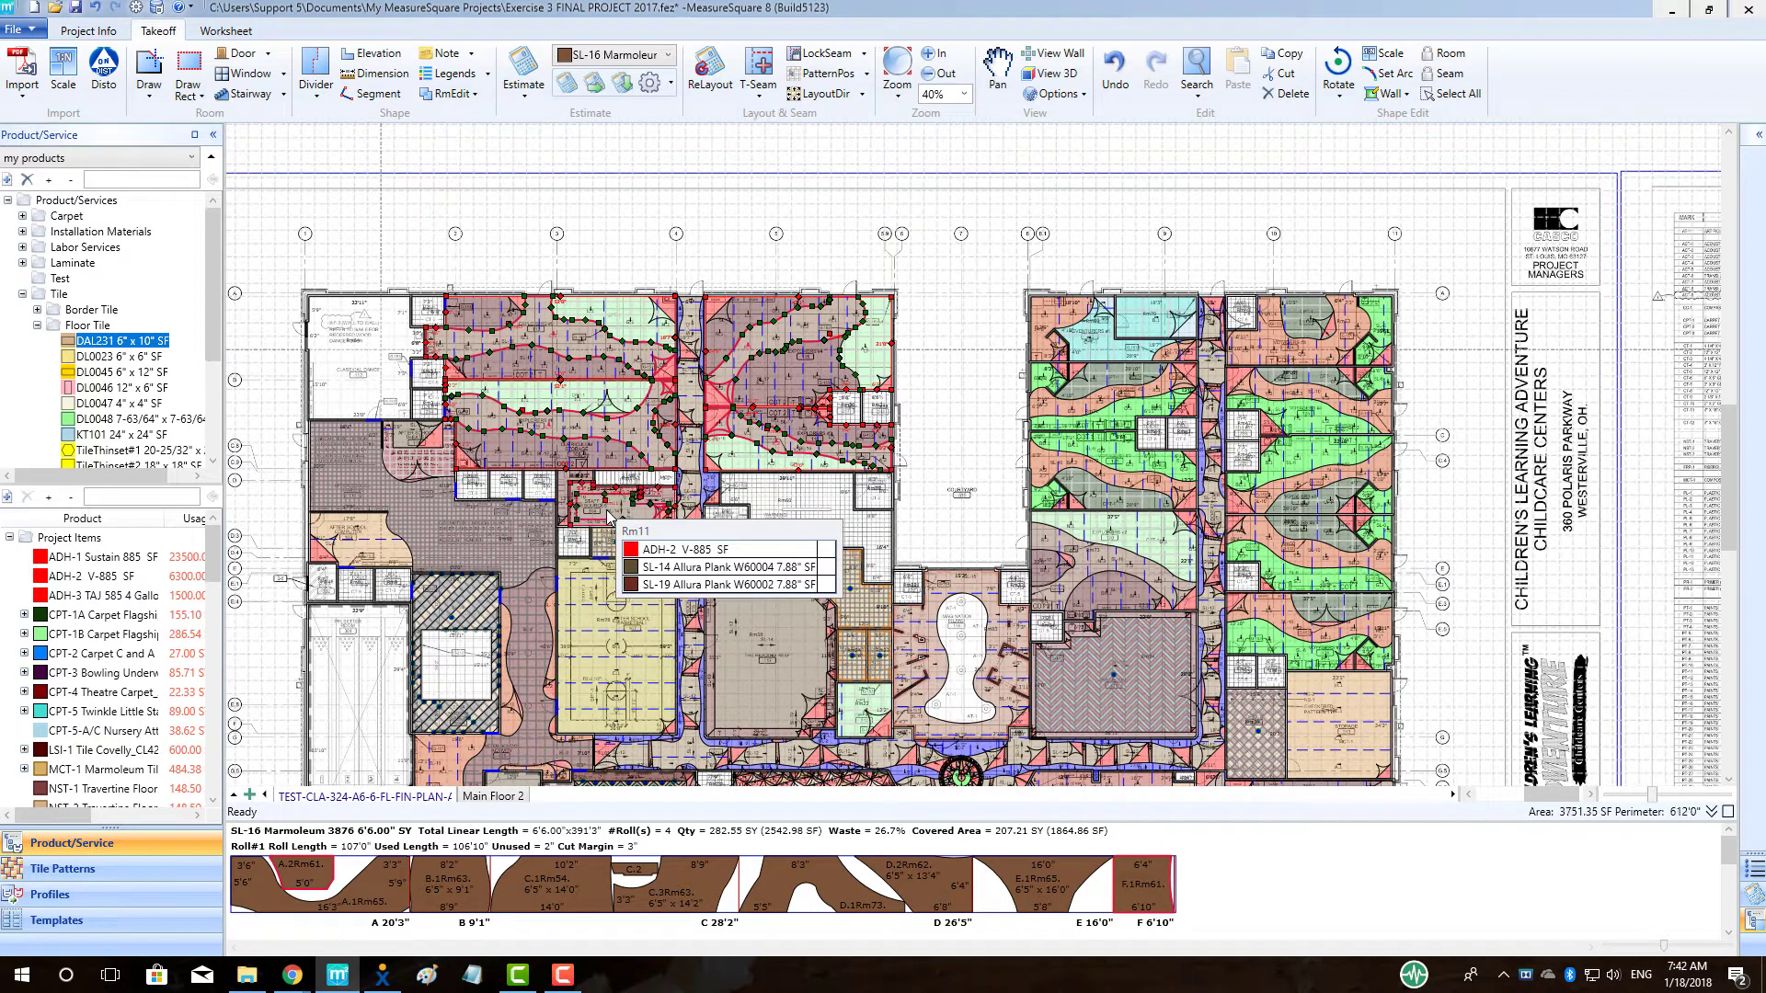
# - Create a green phase named 'Phase 1' from the selected rooms
pyautogui.rightClick(573, 349)
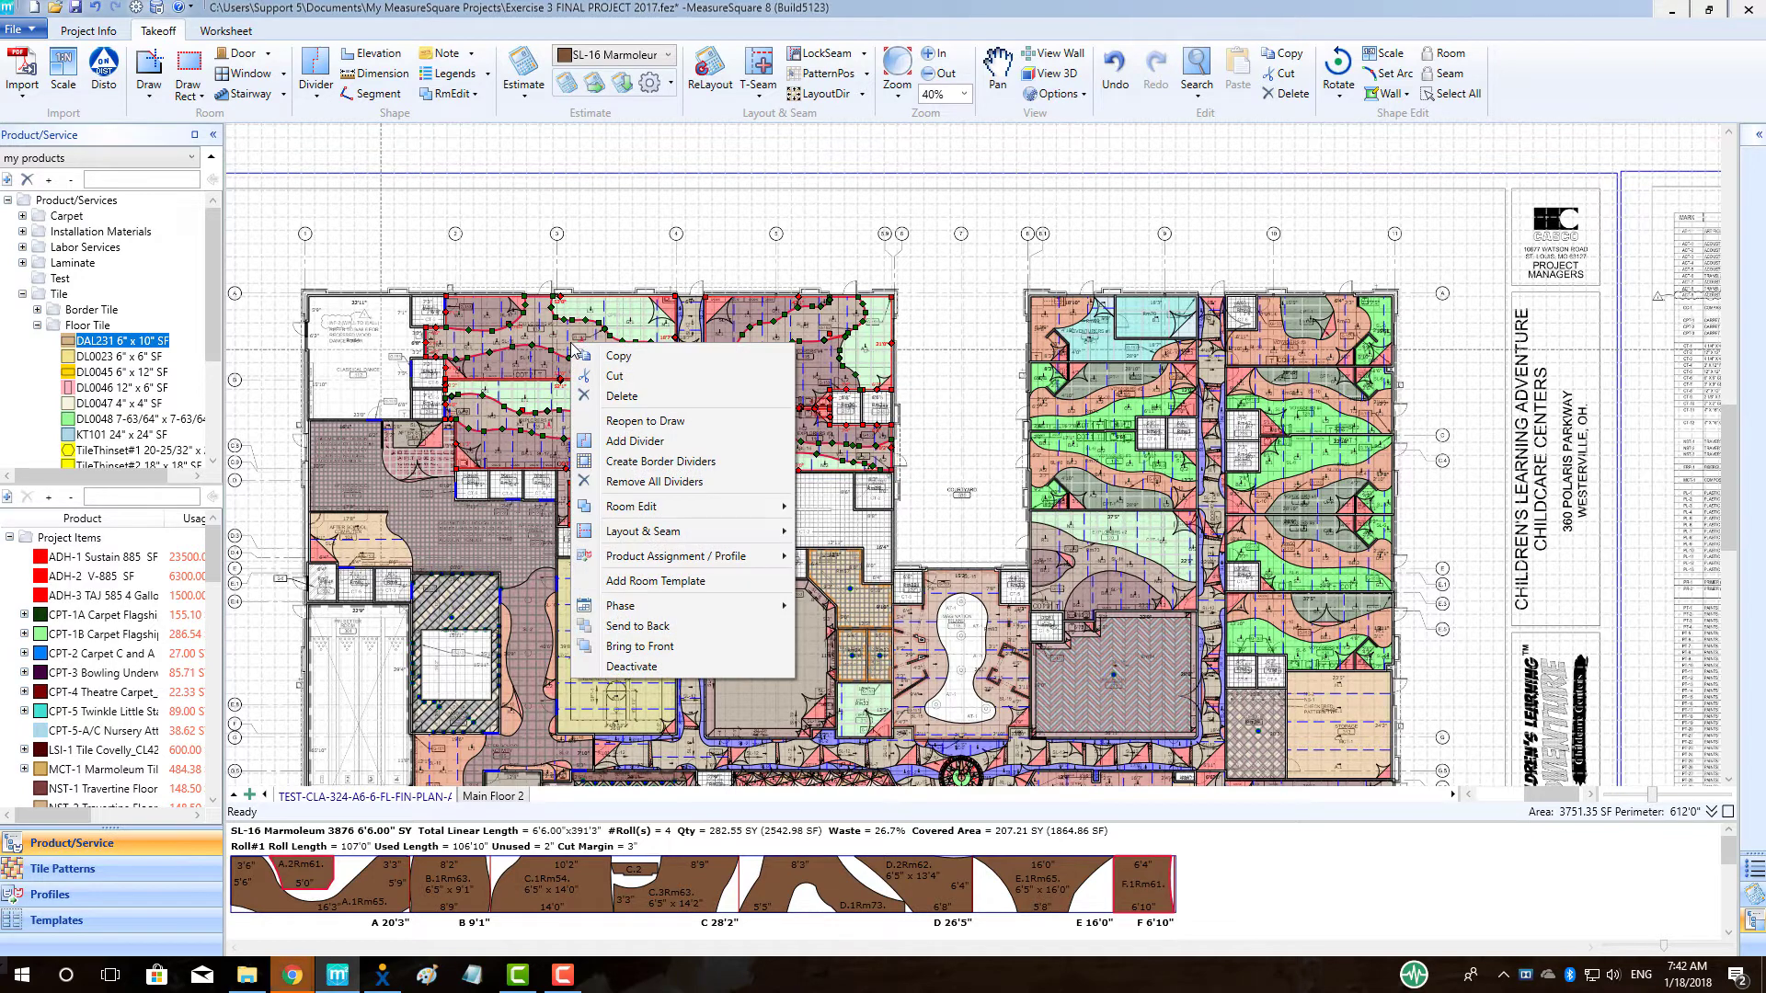
pyautogui.moveTo(696, 607)
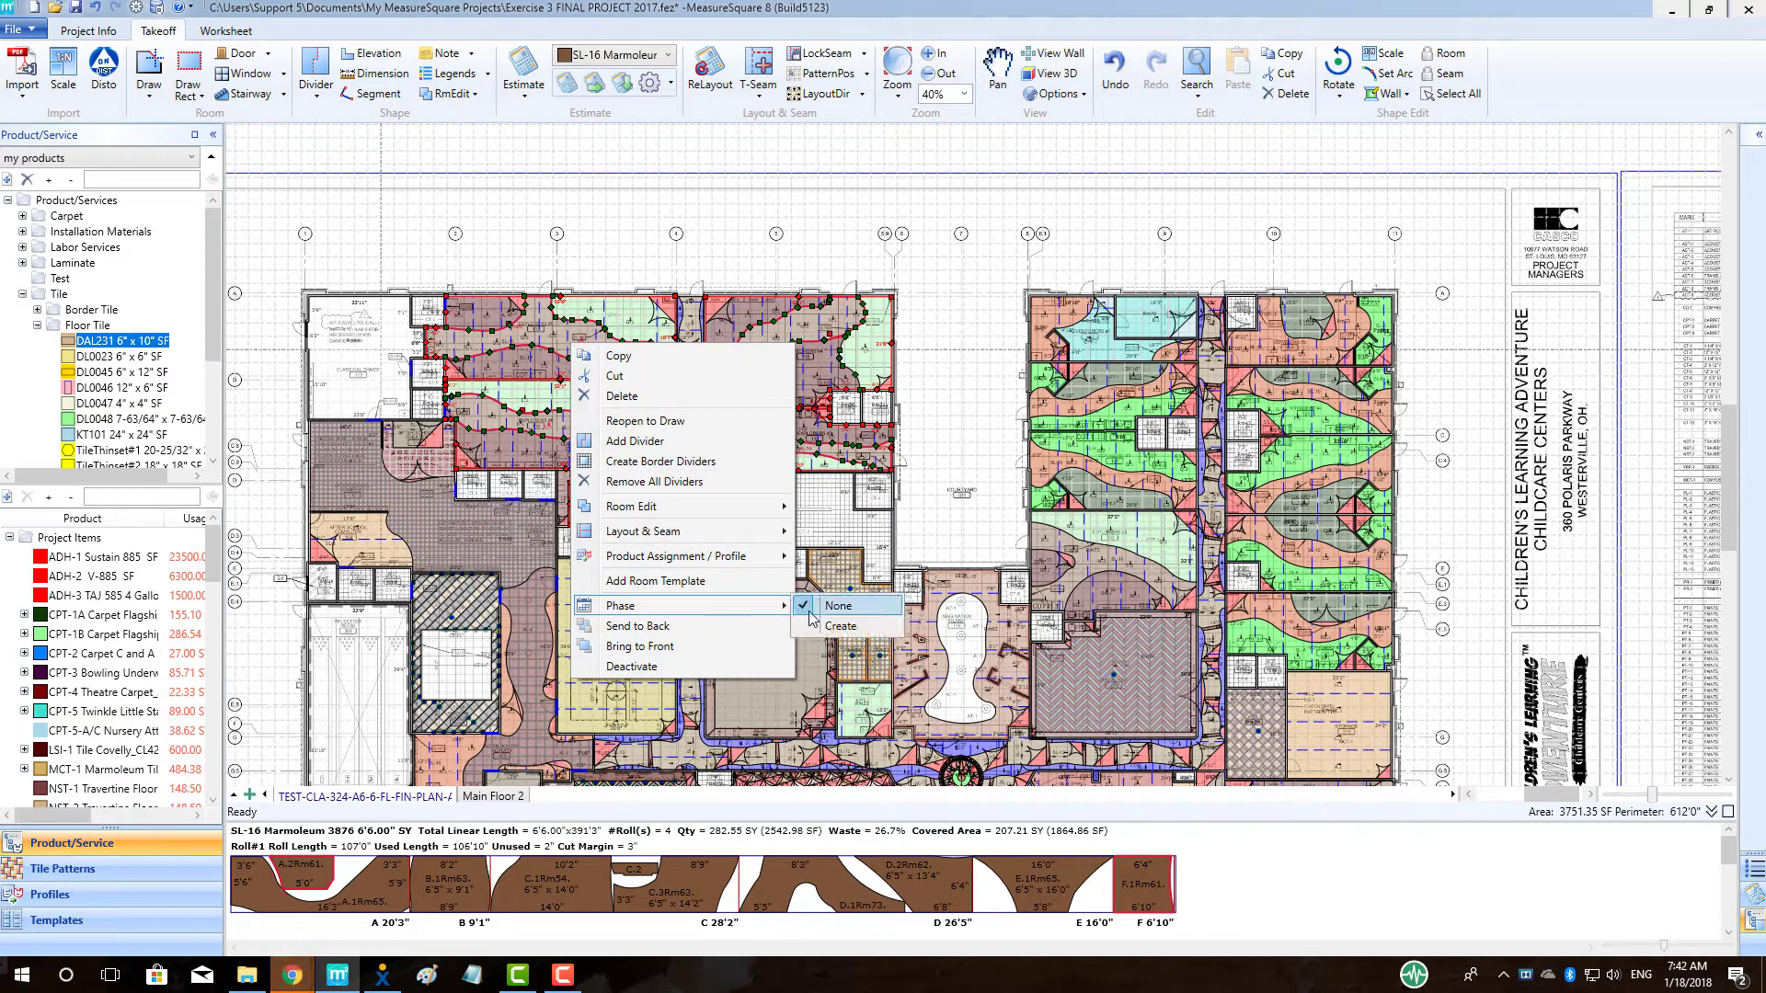
pyautogui.click(839, 627)
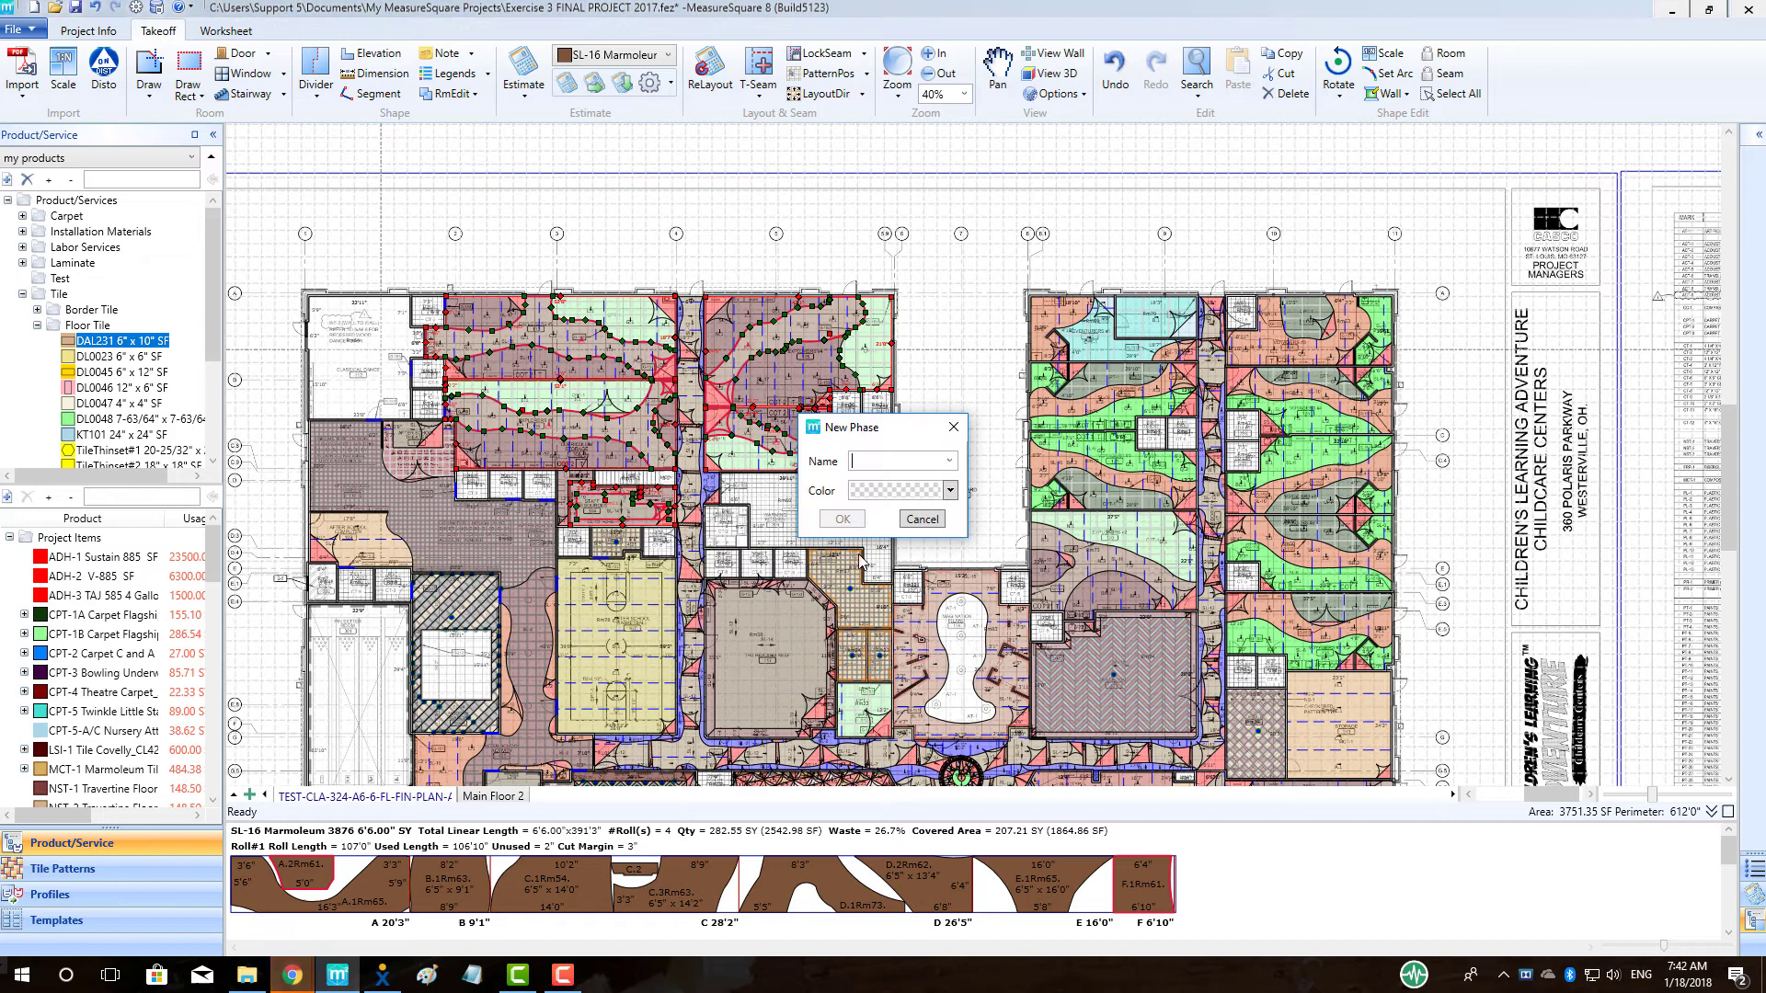
pyautogui.write('Phase ')
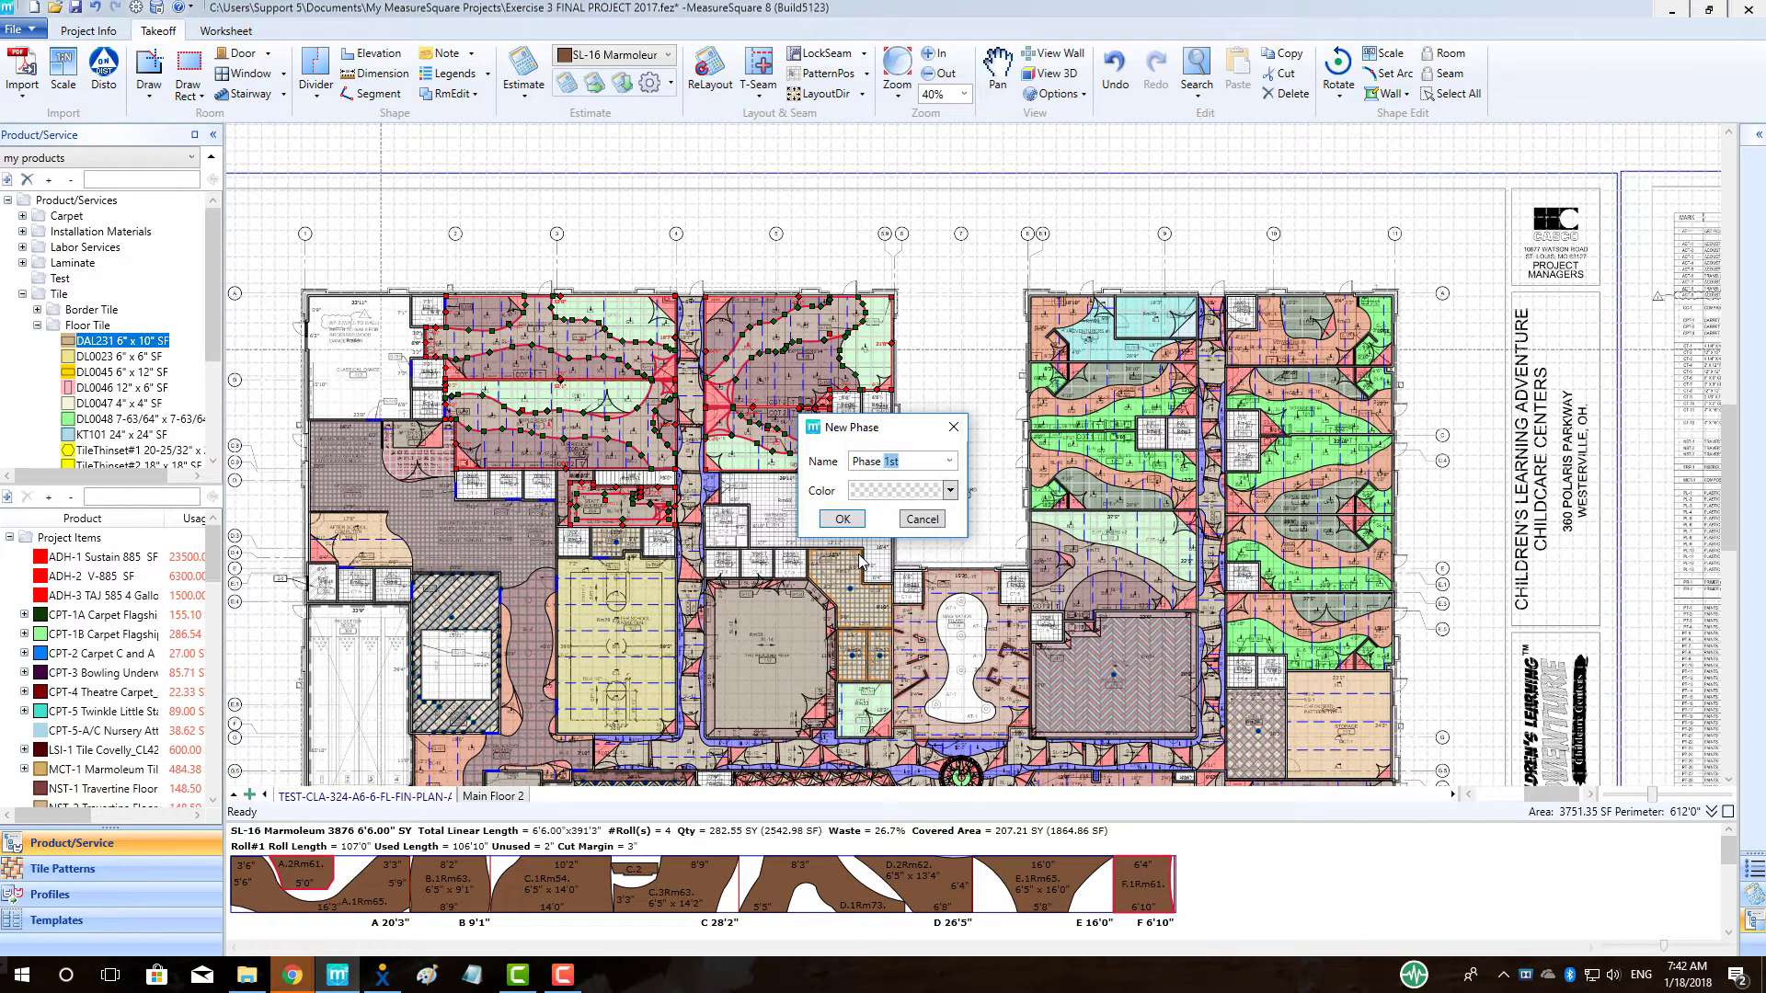
pyautogui.write('1')
pyautogui.press('Delete')
pyautogui.click(950, 491)
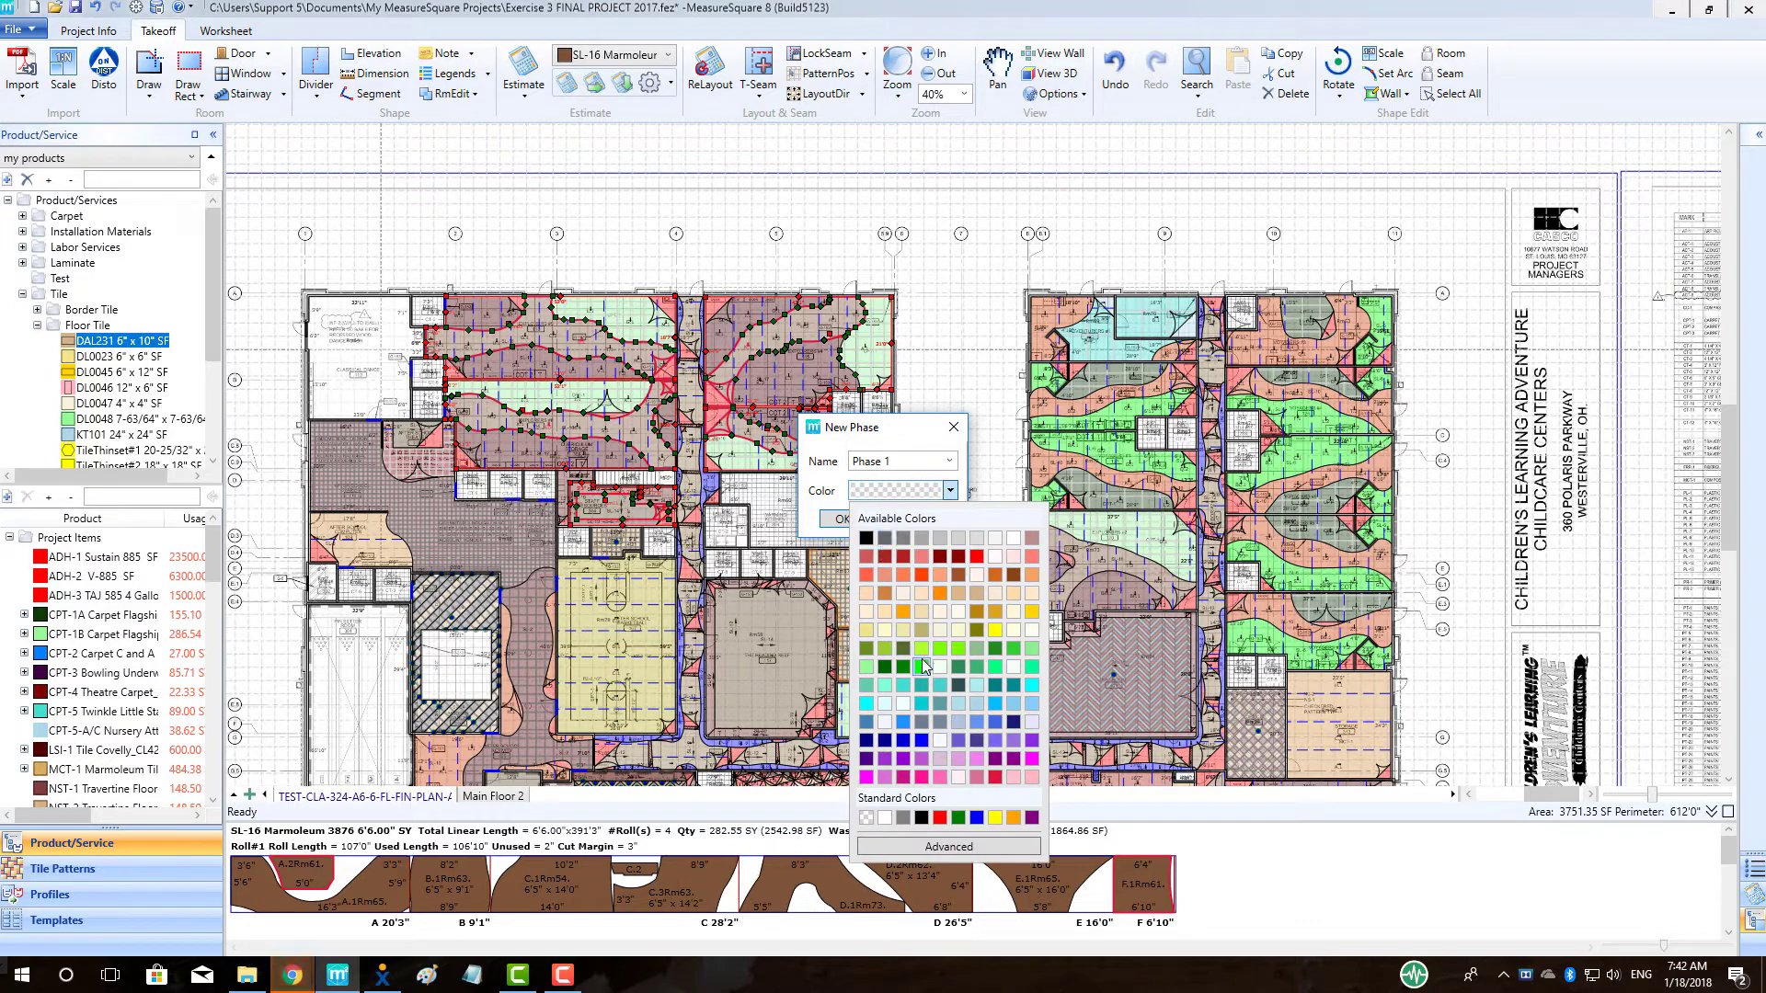
pyautogui.click(921, 667)
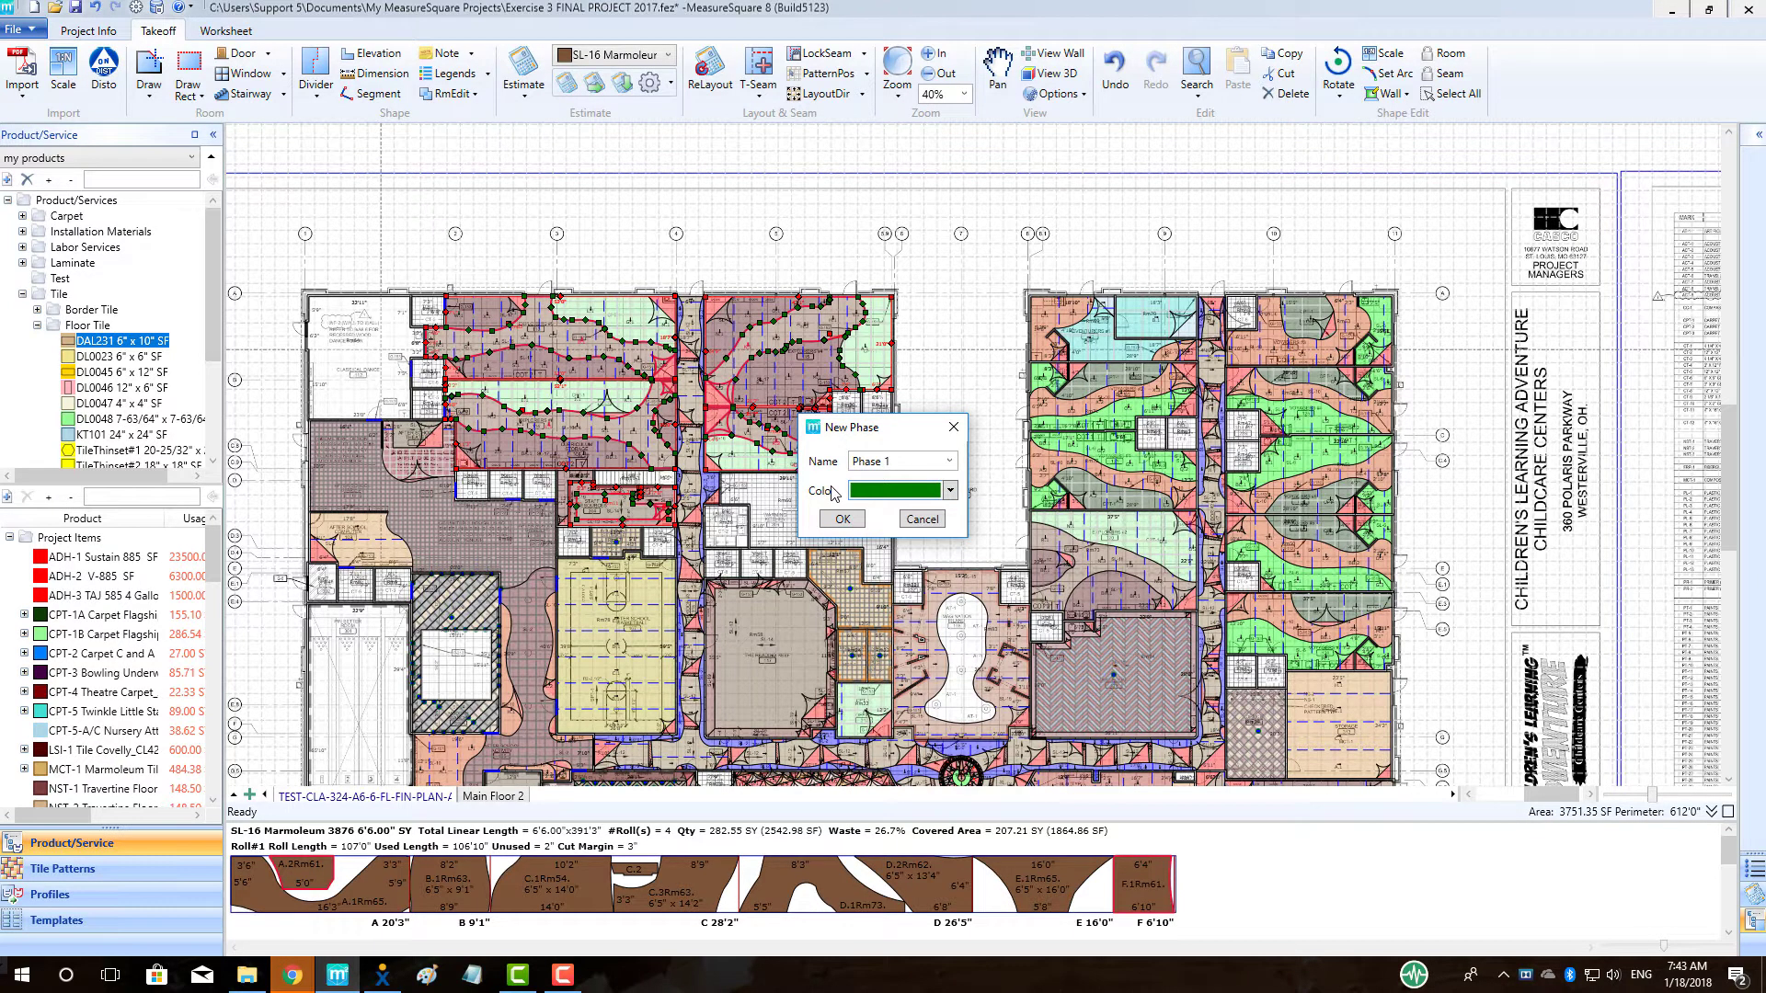
pyautogui.click(843, 519)
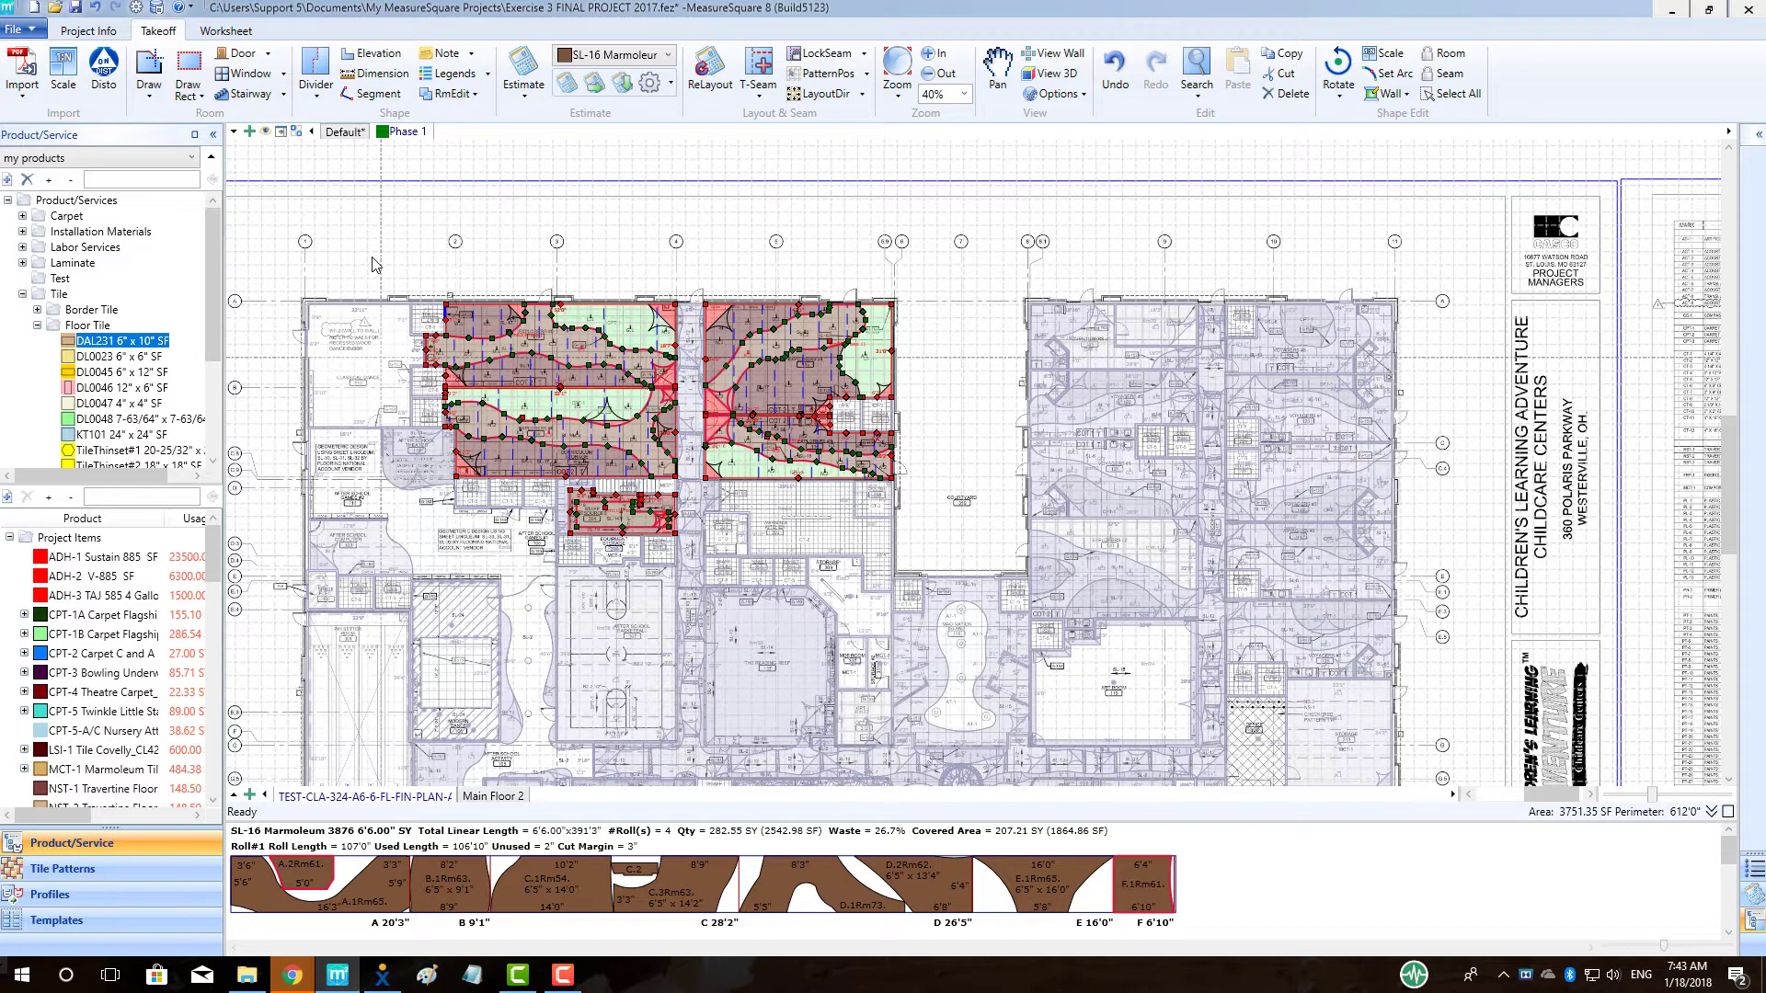
# - Add a new phase named 'Phase 2' with a gold colour
pyautogui.click(250, 133)
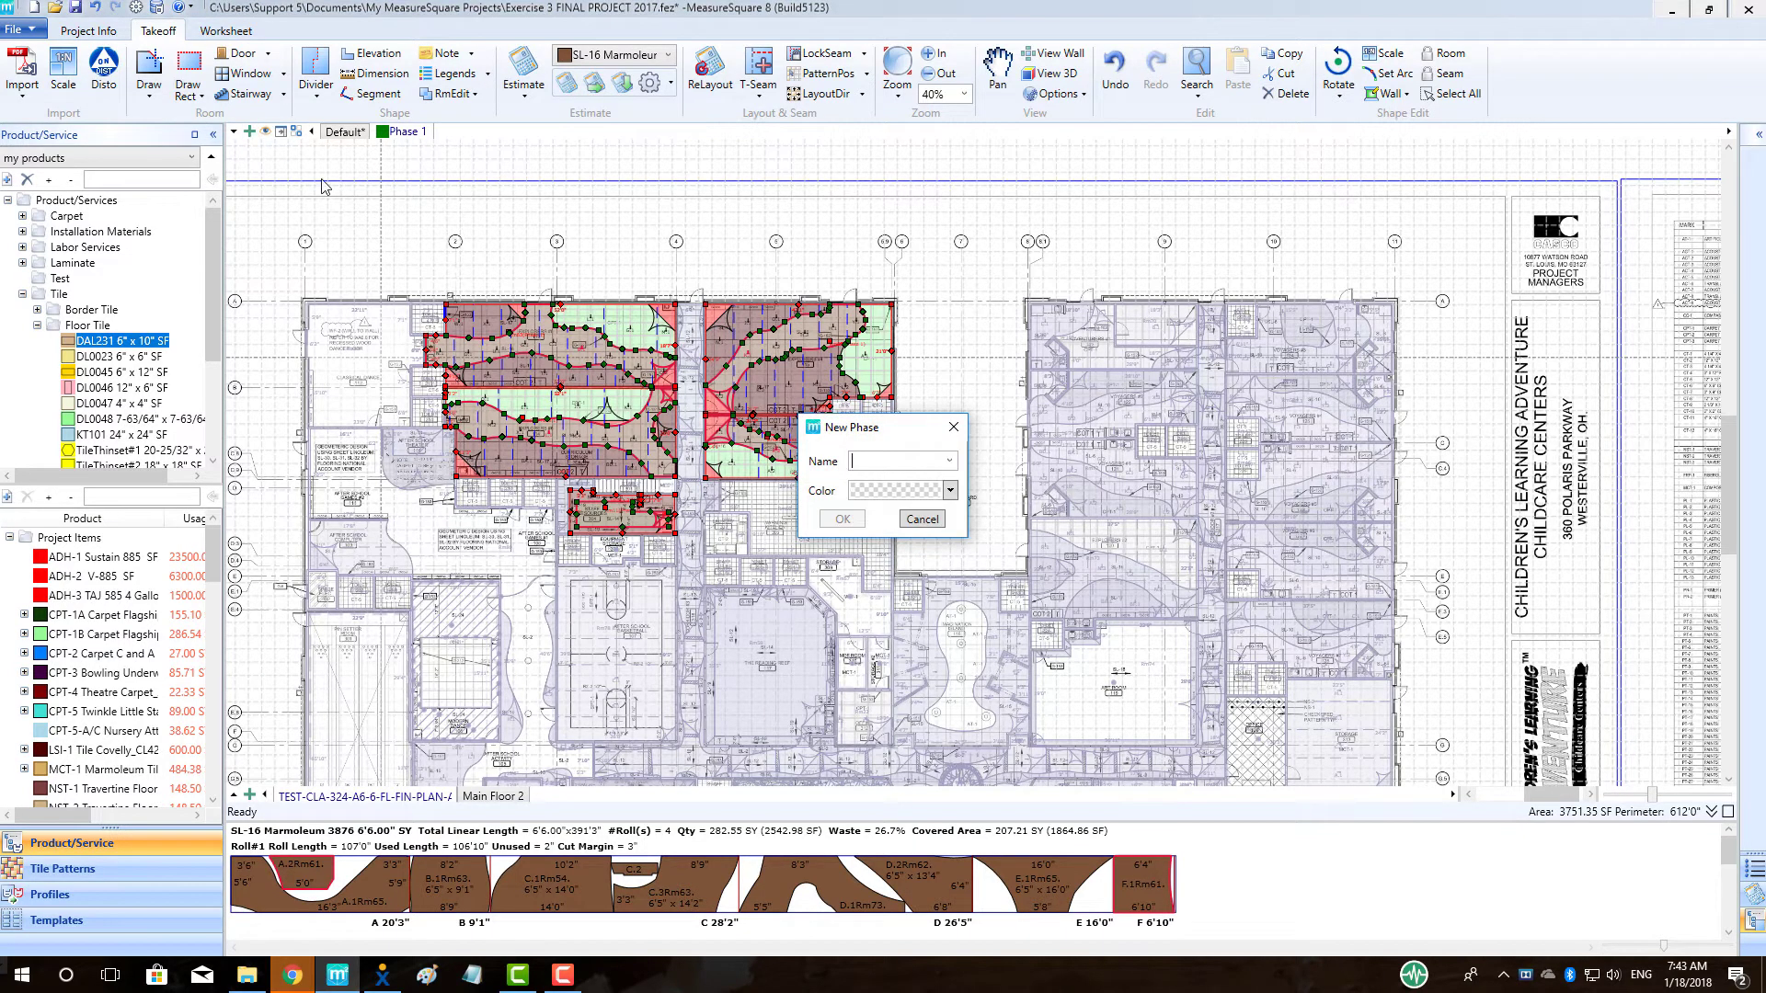
pyautogui.write('Phase 2')
pyautogui.press('Delete')
pyautogui.click(950, 491)
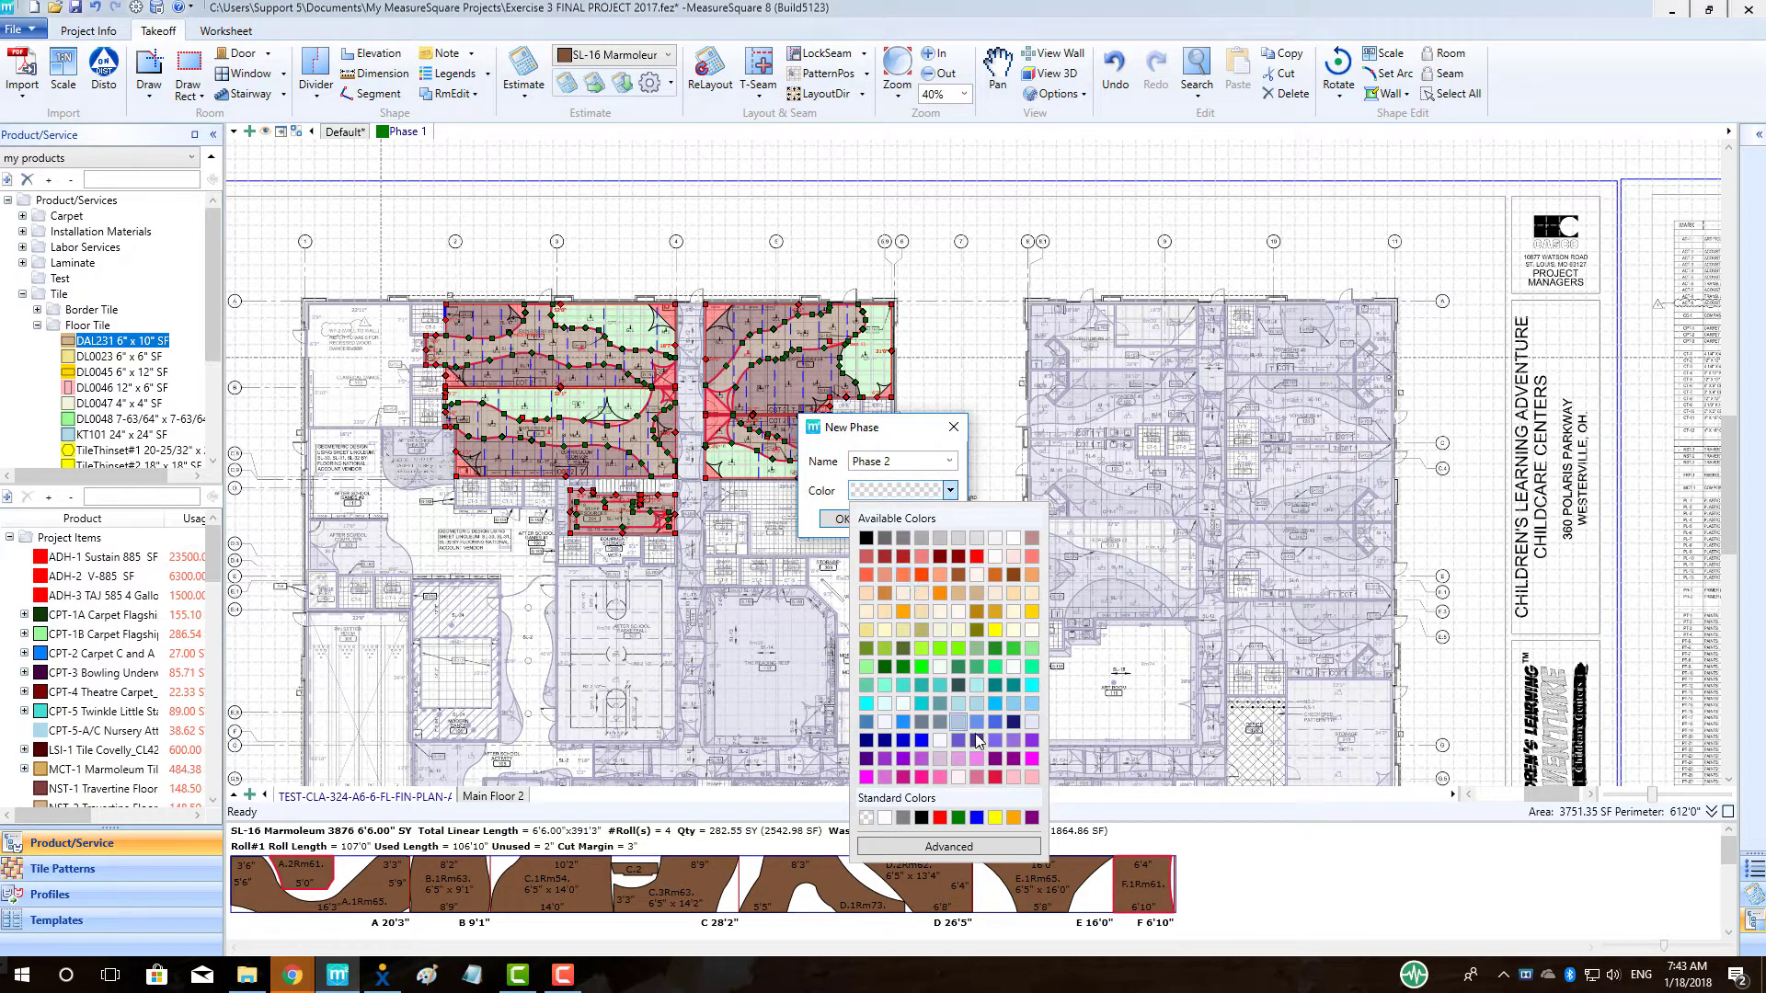
pyautogui.click(996, 613)
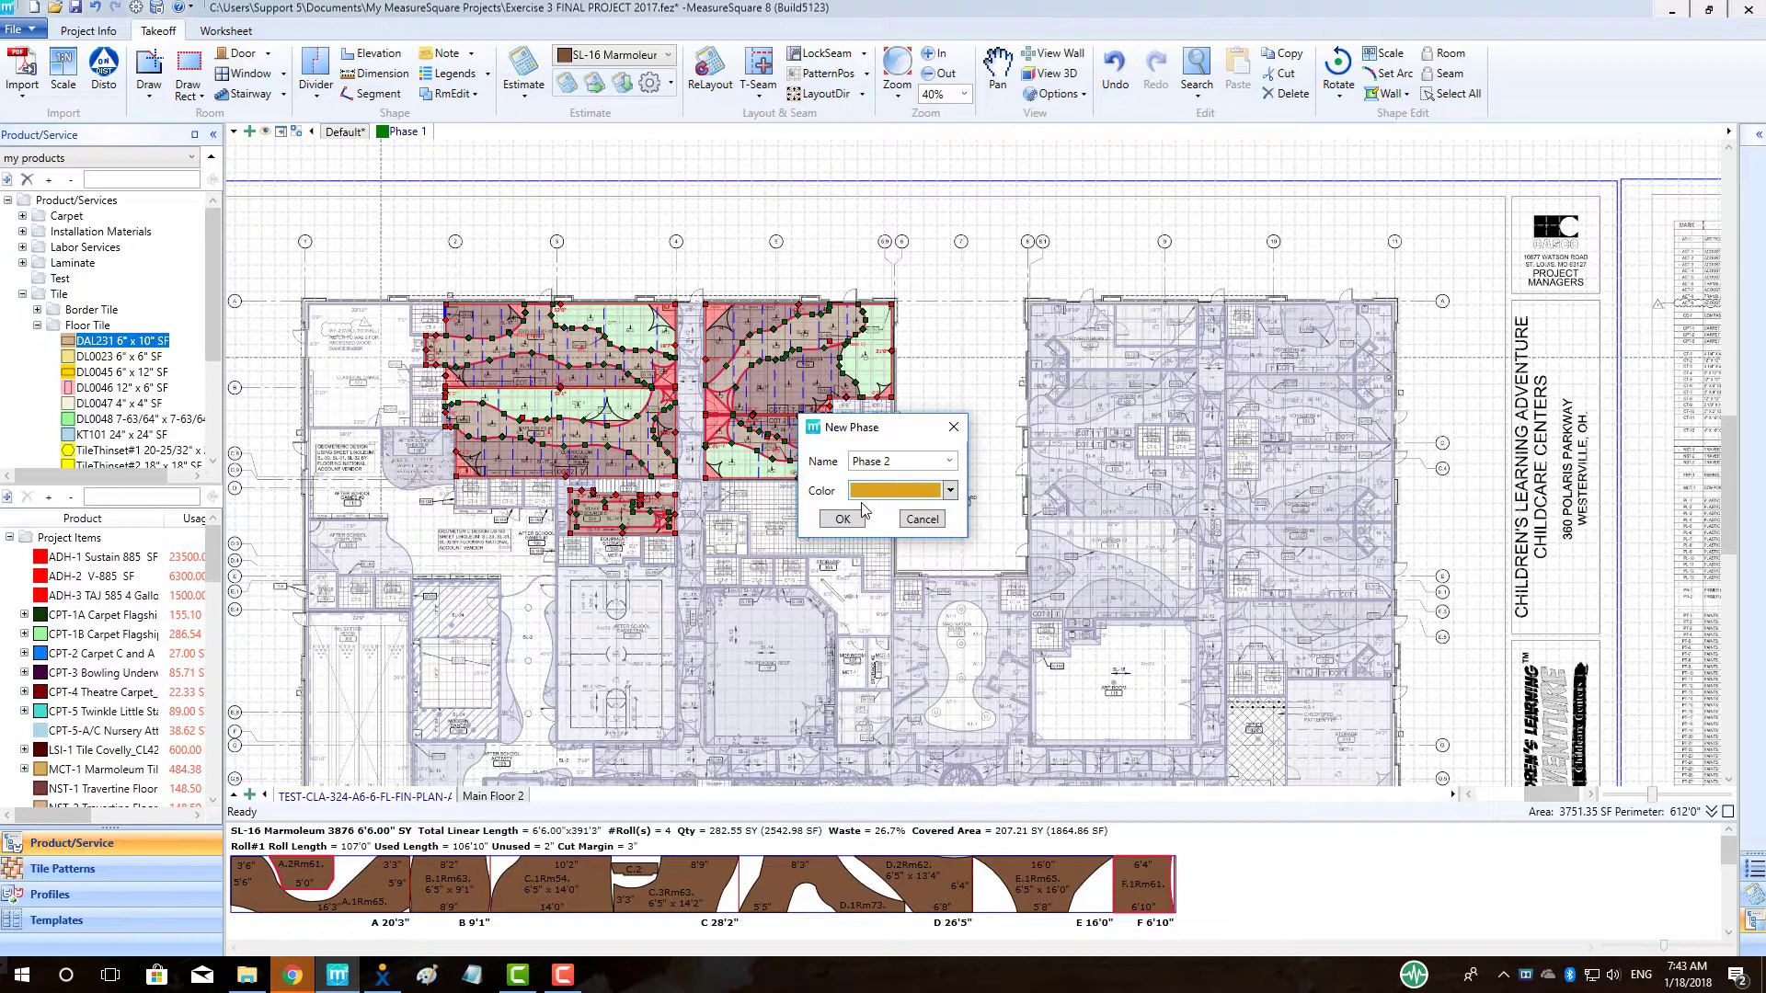
pyautogui.click(855, 519)
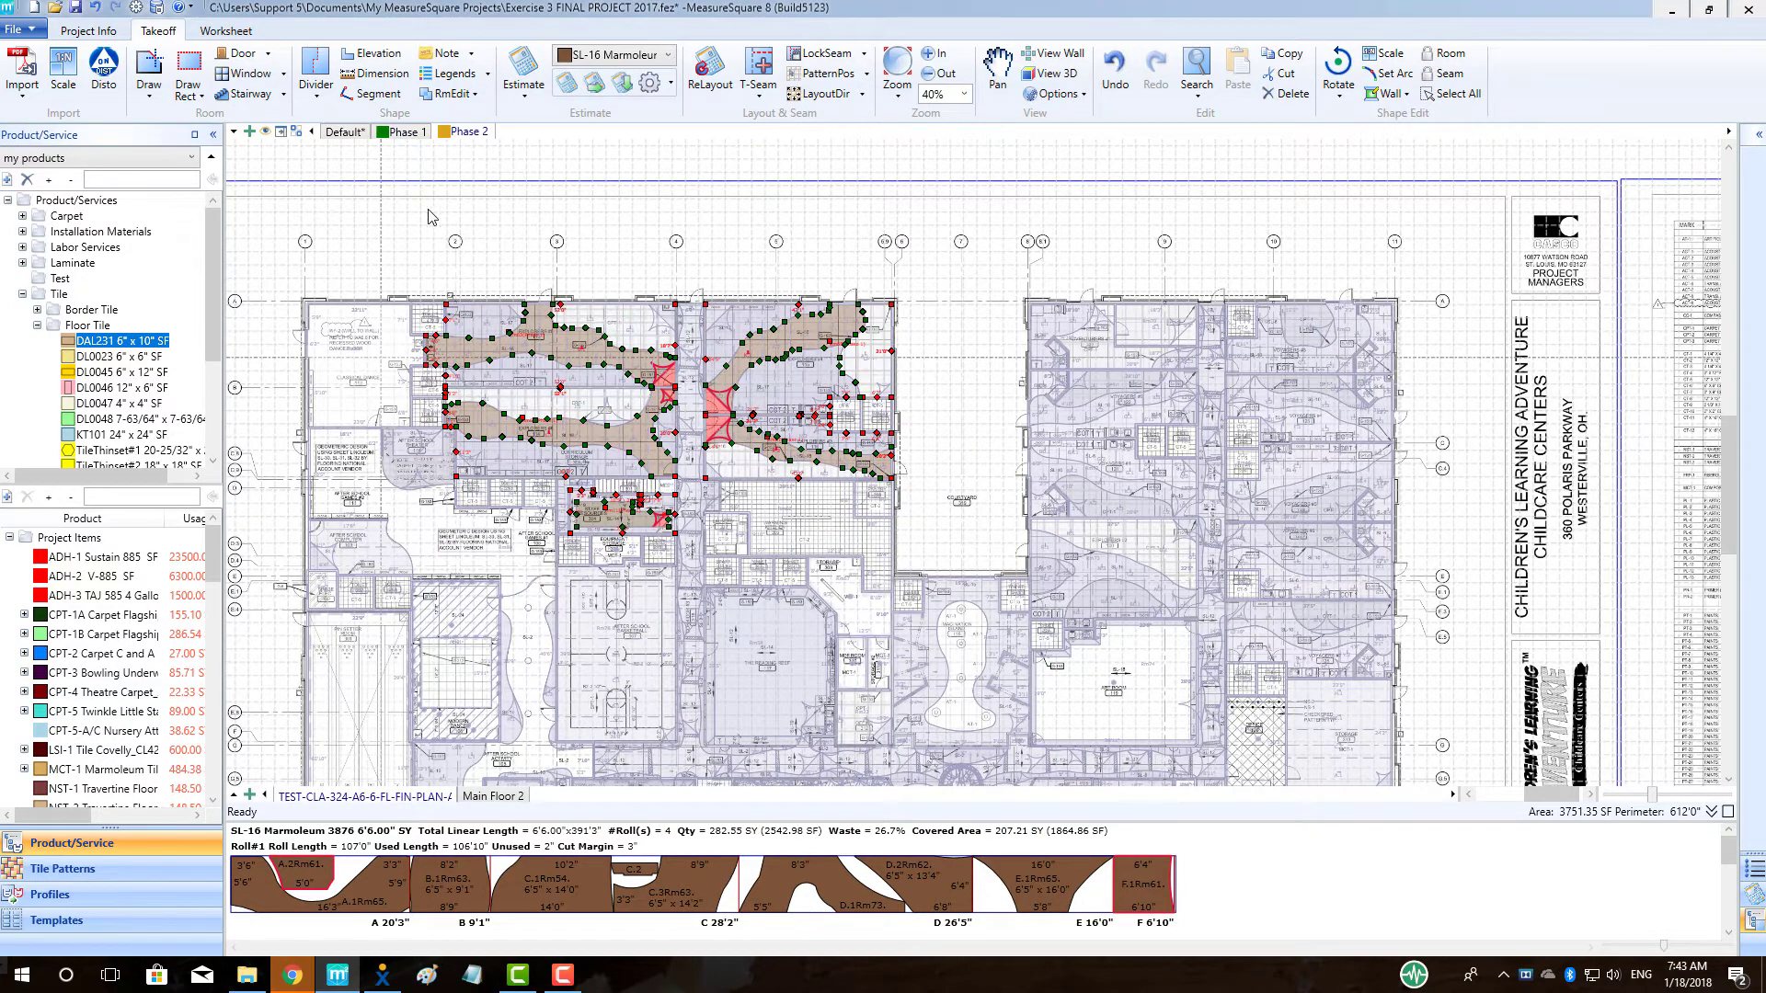
# - Compare phase-only and full-colour views, list rooms grouped by phase, then restore full colours
pyautogui.click(267, 133)
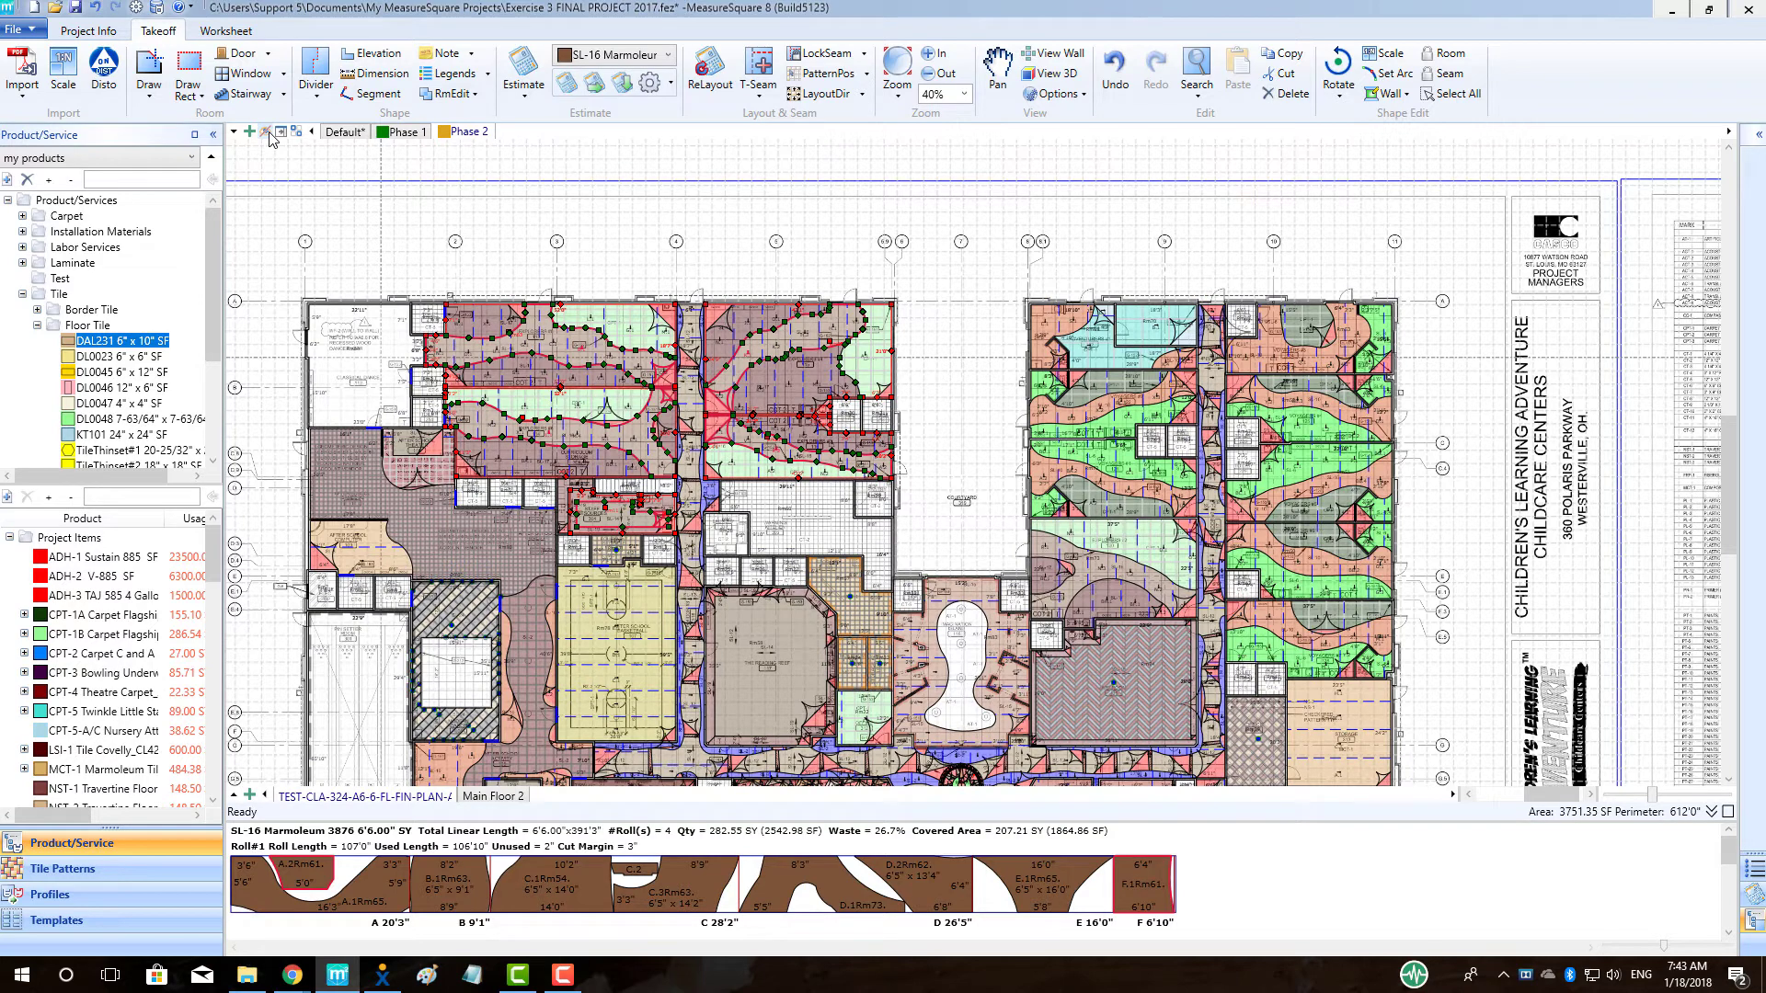
pyautogui.click(267, 133)
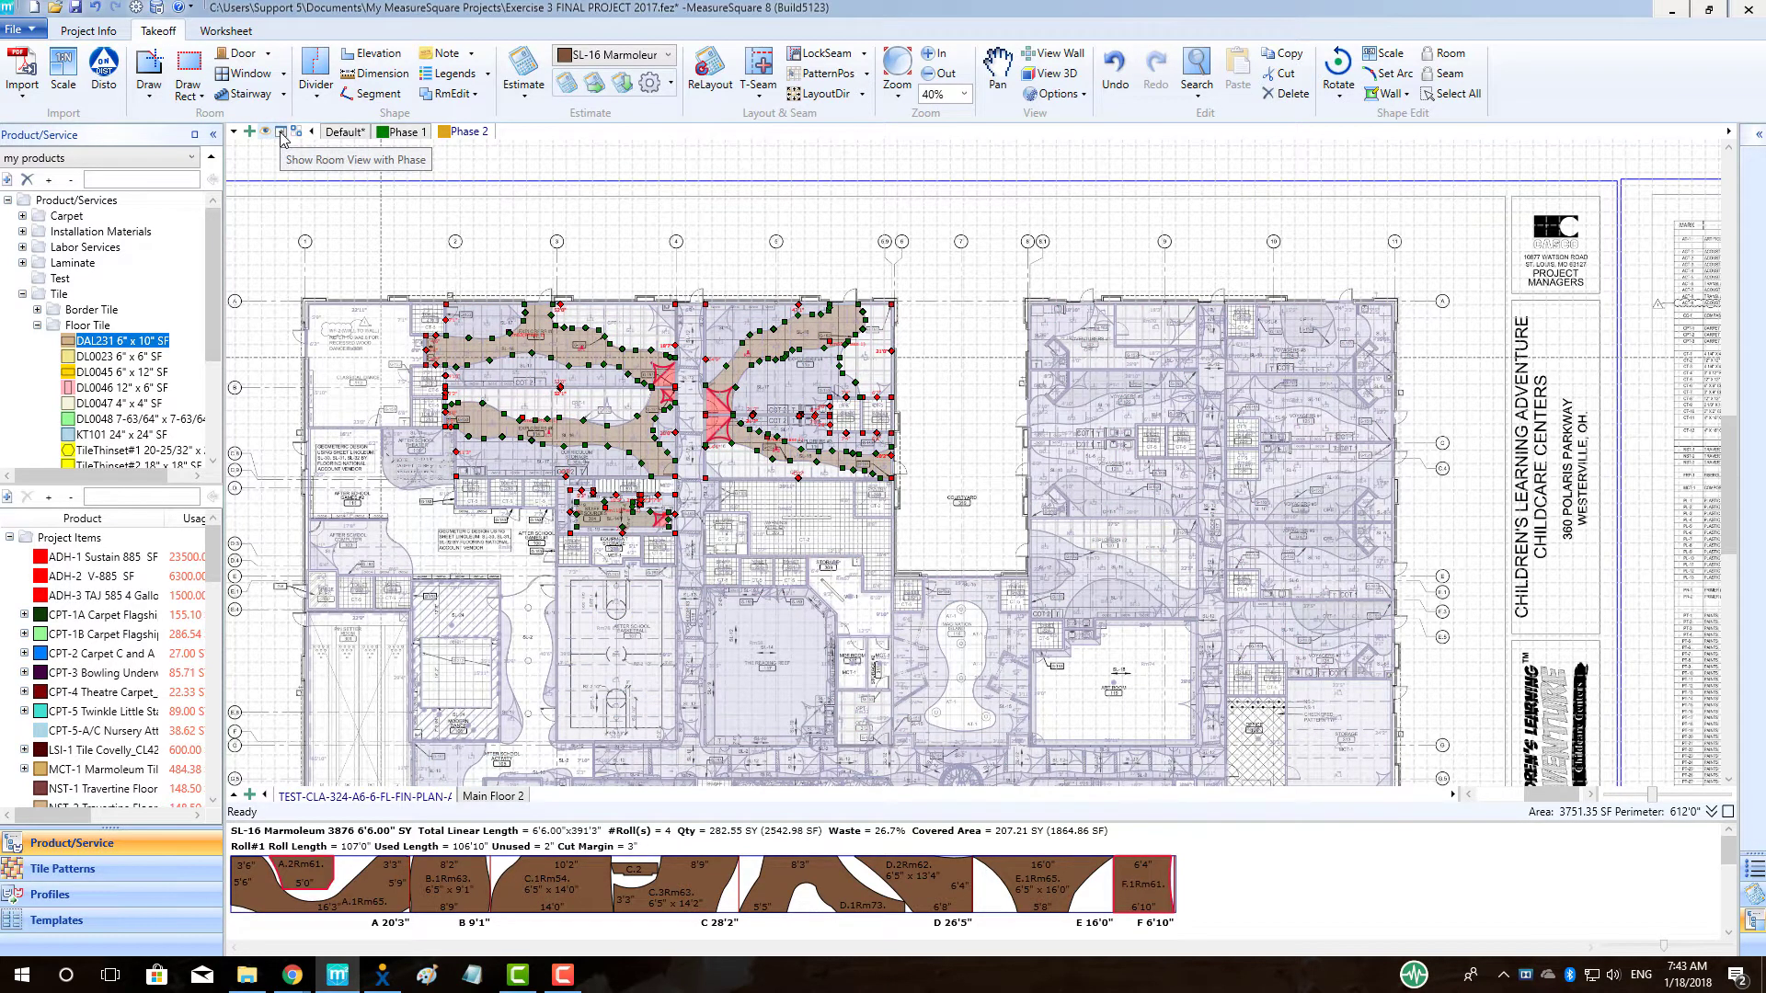
pyautogui.click(281, 137)
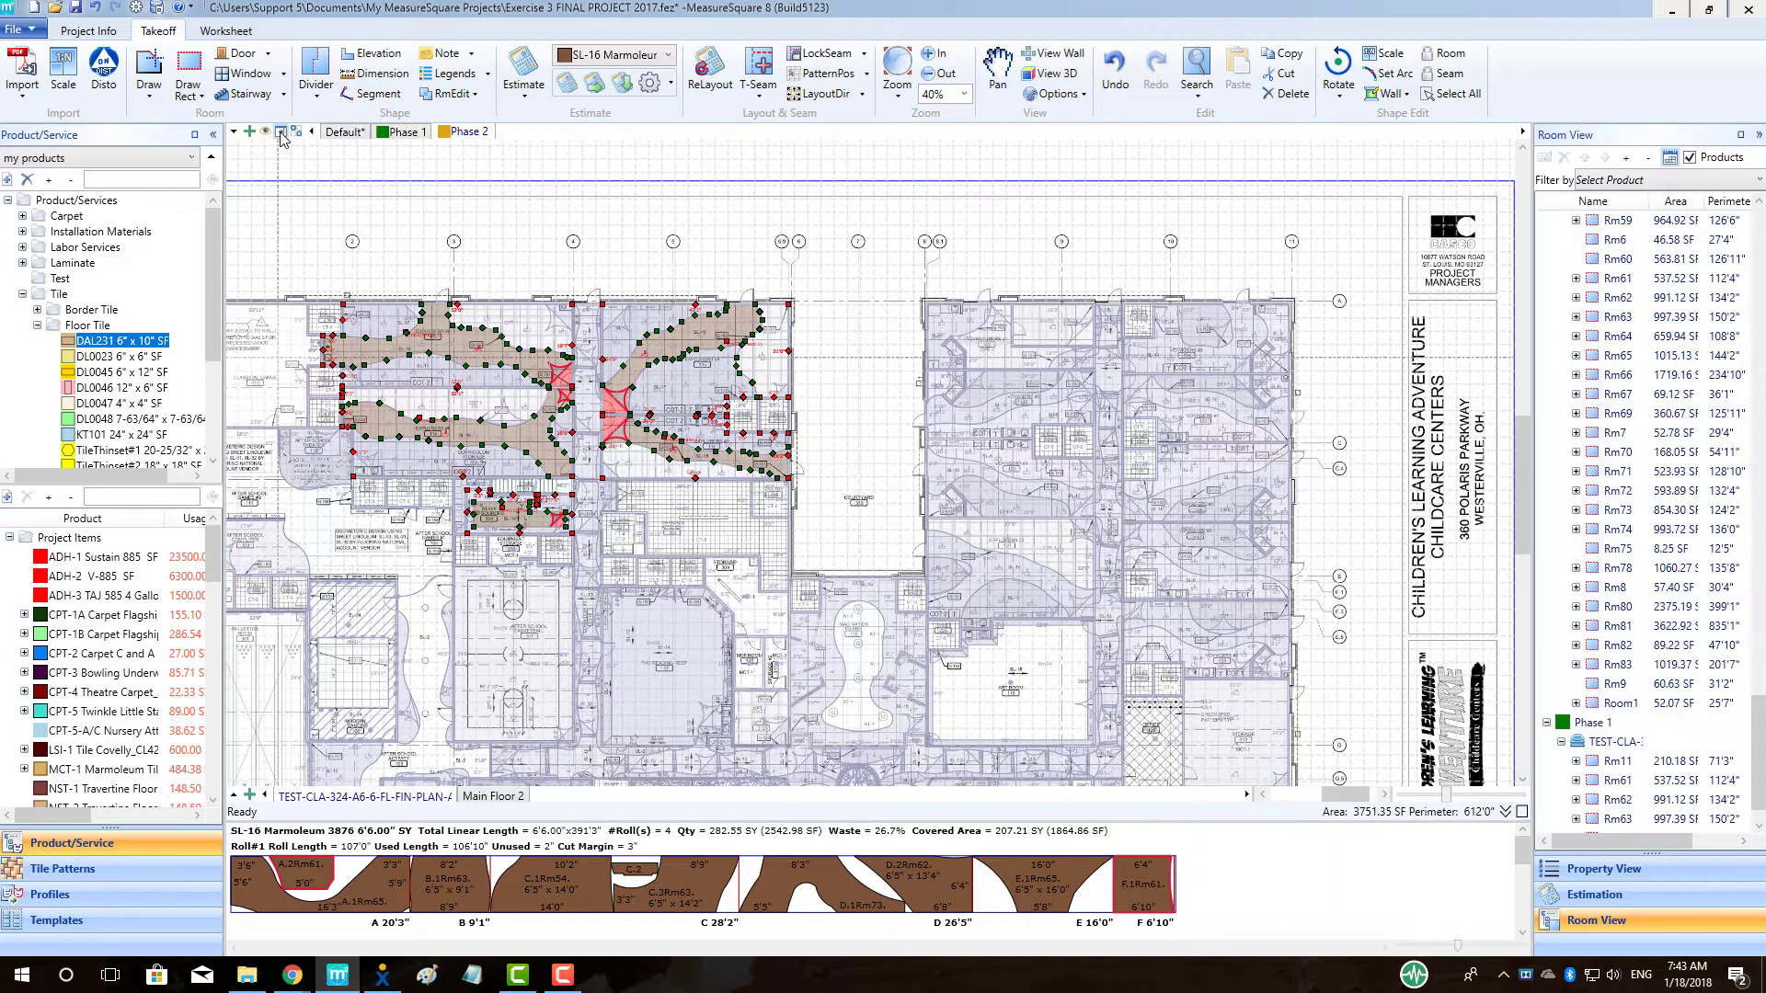
pyautogui.scroll(-1, 1659, 435)
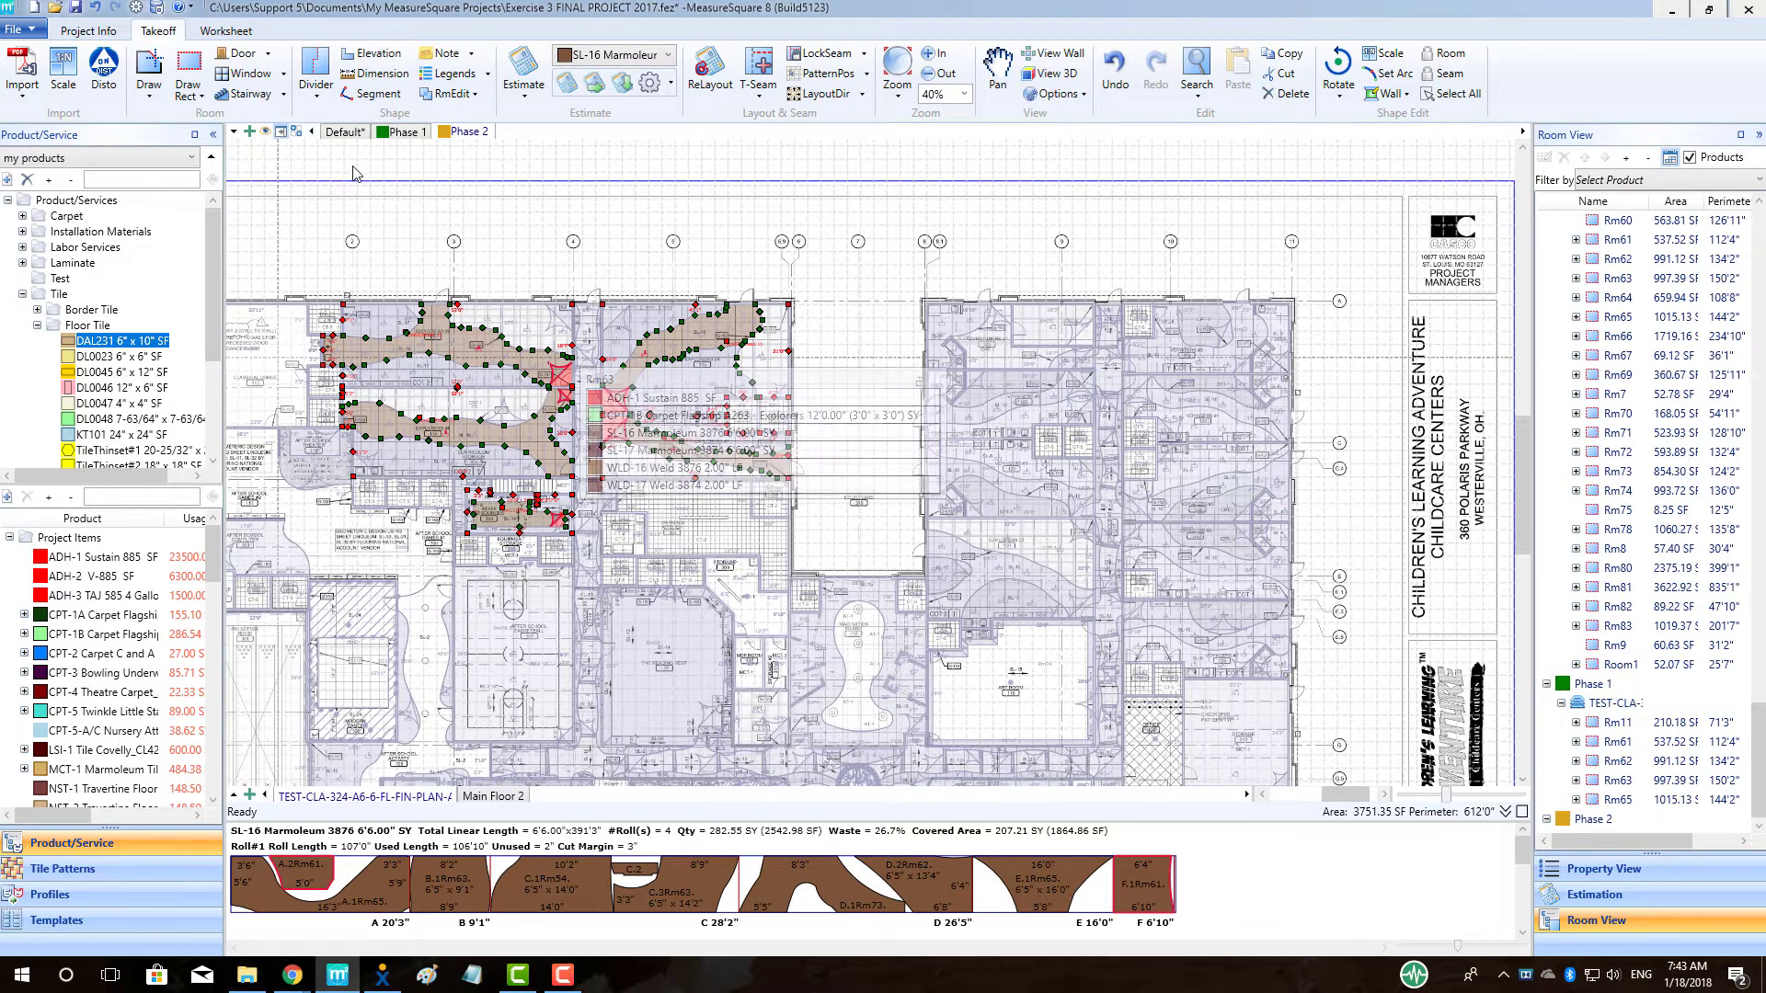
pyautogui.click(265, 132)
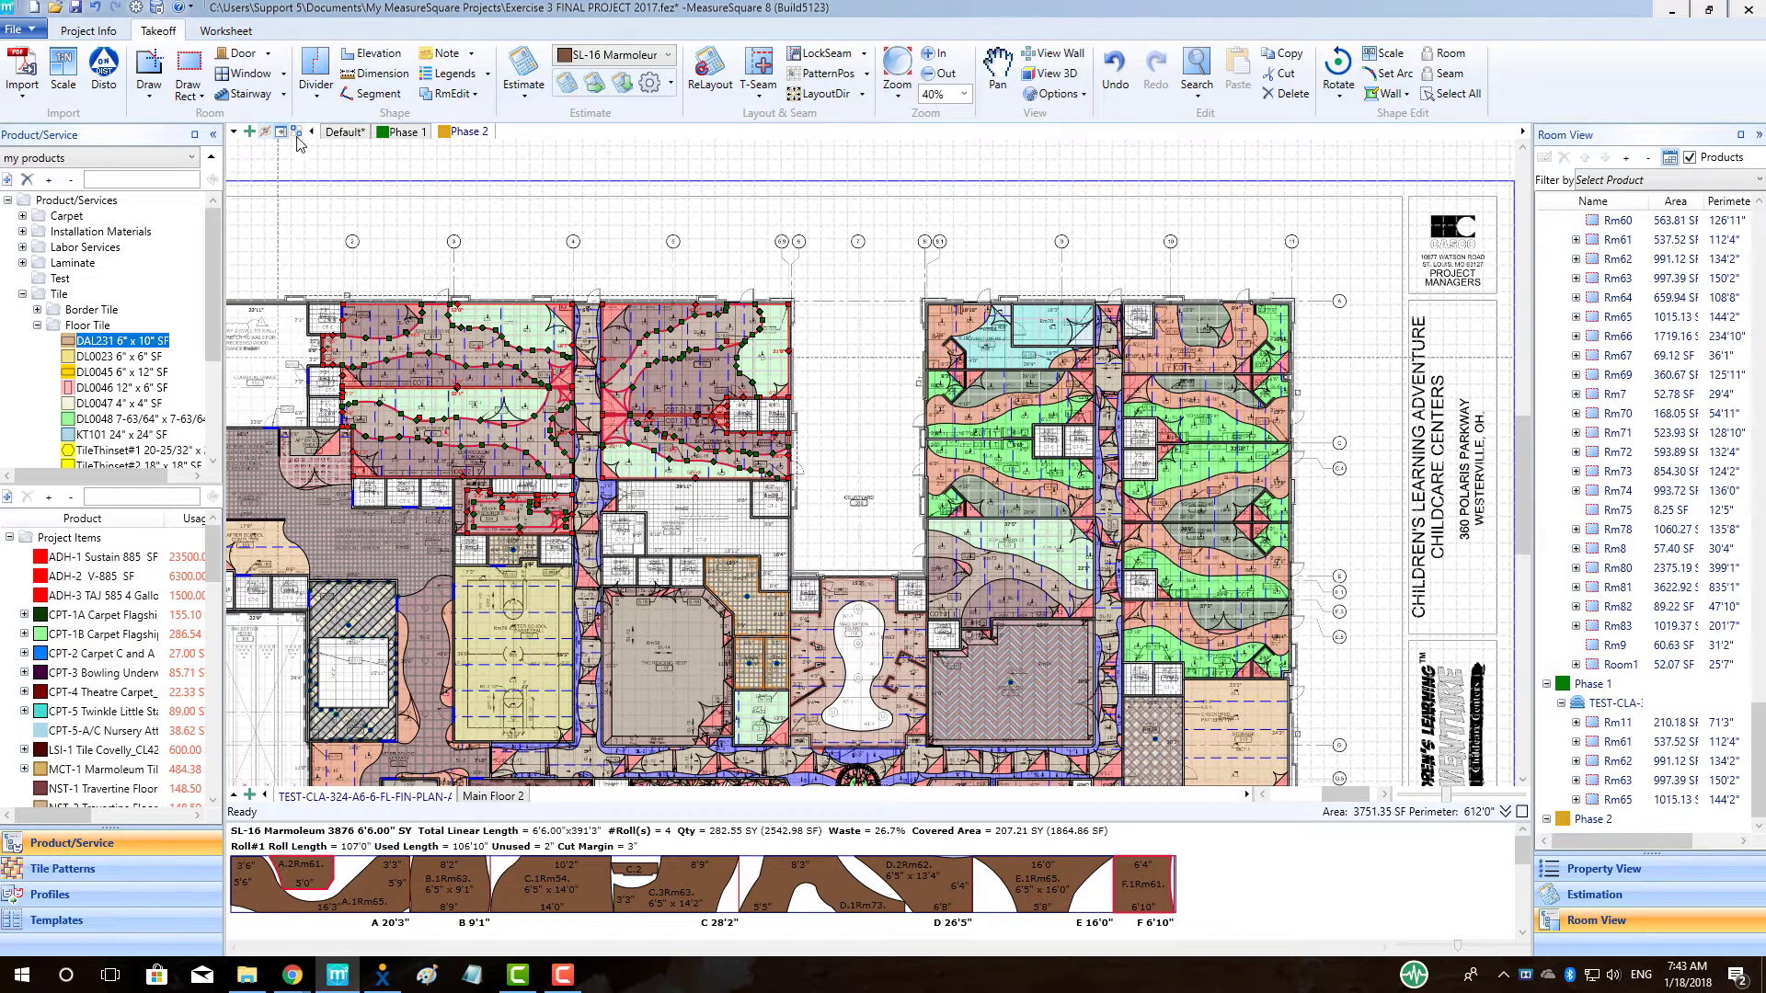
# - Select Rm71, Rm51, Rm49 and the neighbouring right-hand rooms and set their phase to Phase 2
pyautogui.click(980, 414)
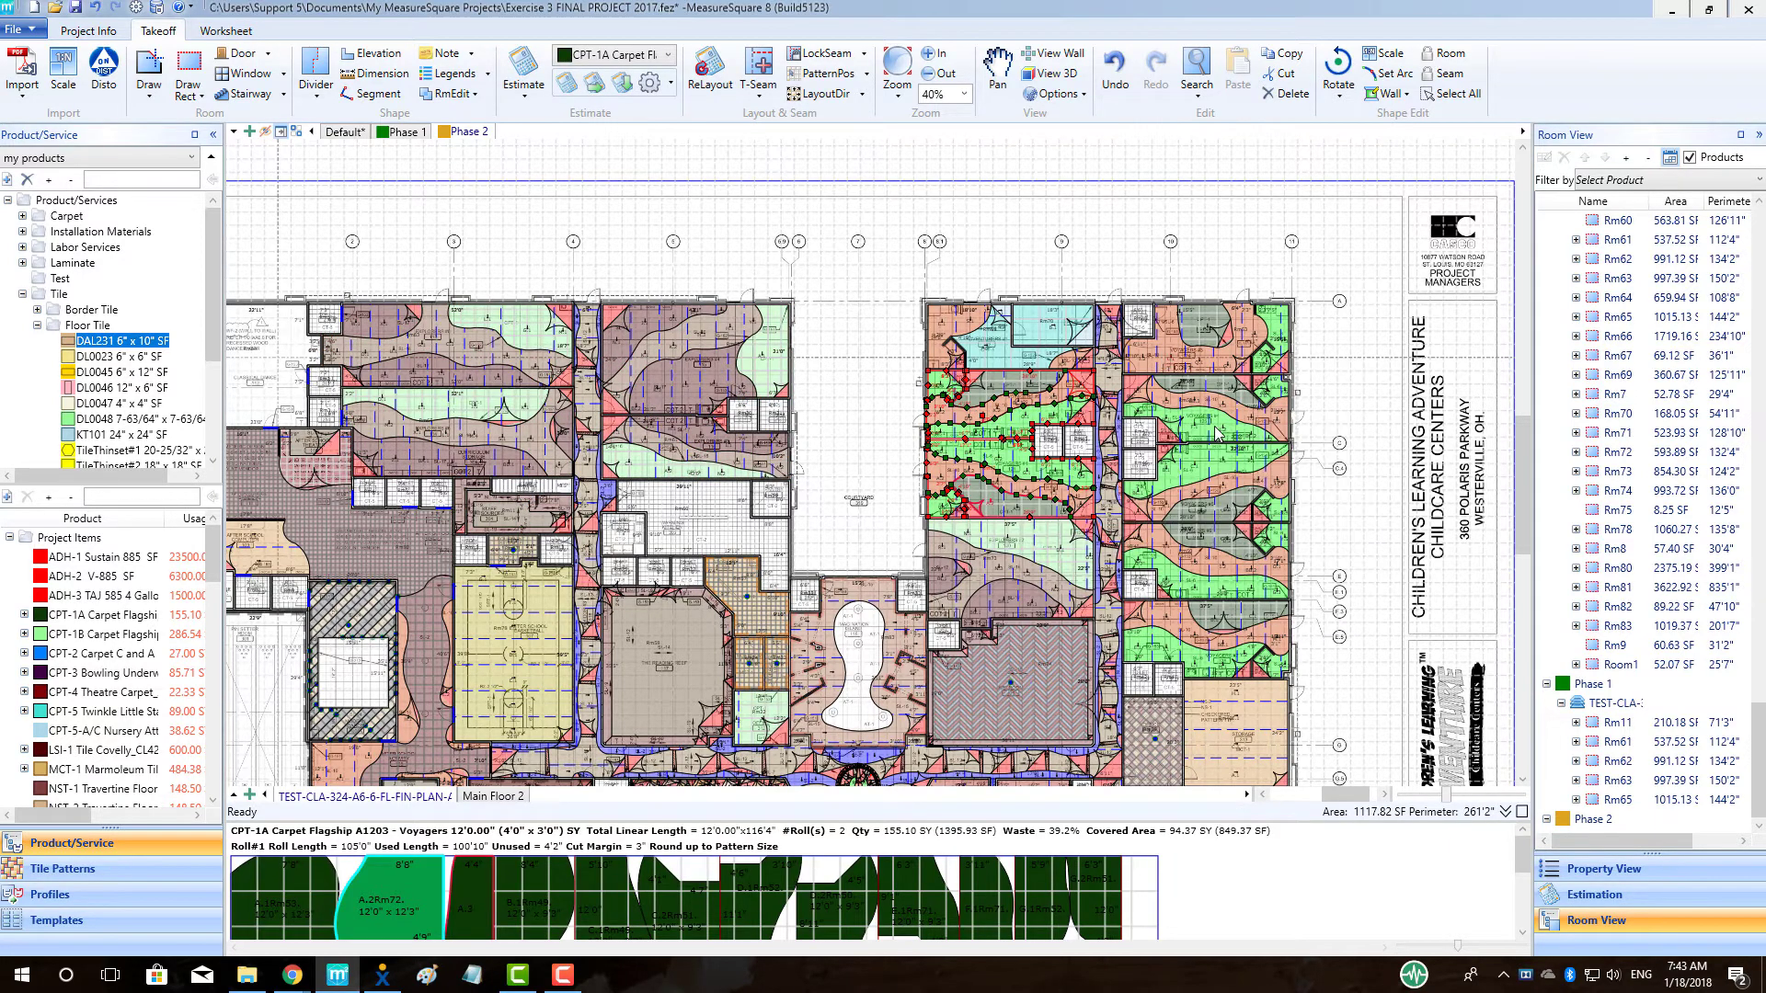
pyautogui.keyDown('ctrl'); pyautogui.click(1192, 472); pyautogui.keyUp('ctrl')
pyautogui.moveTo(1192, 472)
pyautogui.keyDown('ctrl'); pyautogui.click(1198, 637); pyautogui.keyUp('ctrl')
pyautogui.moveTo(1198, 639)
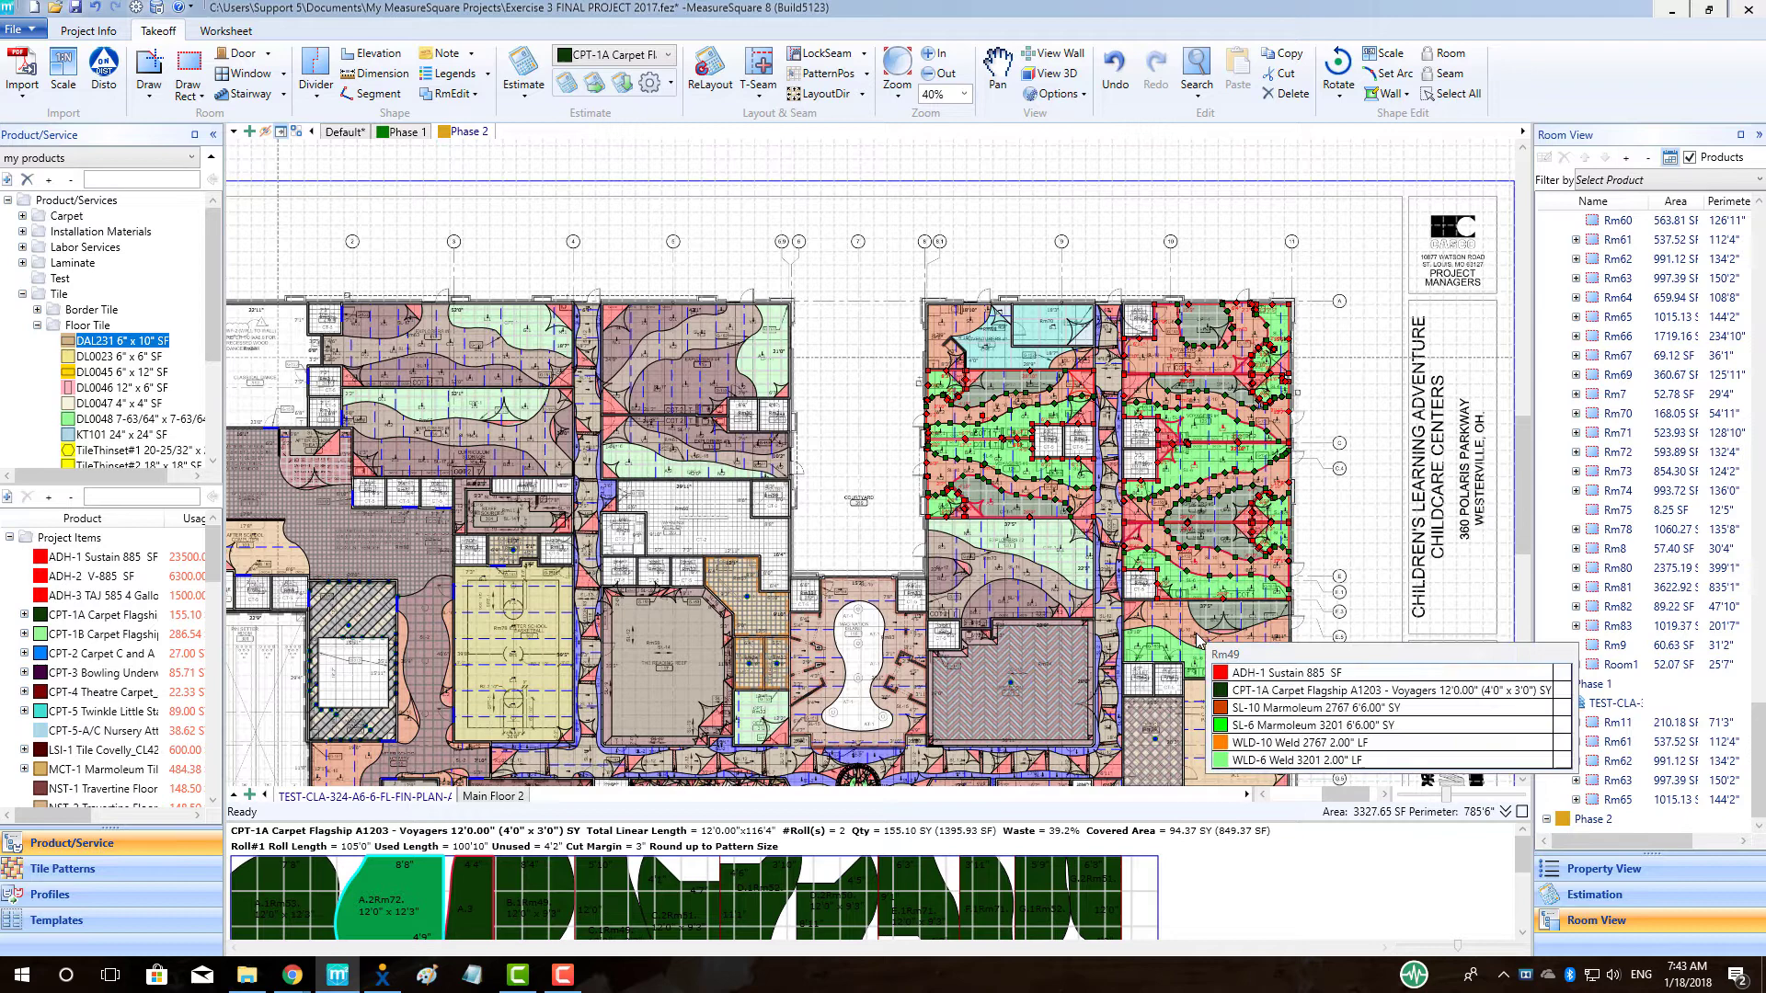
pyautogui.keyDown('ctrl'); pyautogui.click(1241, 618); pyautogui.keyUp('ctrl')
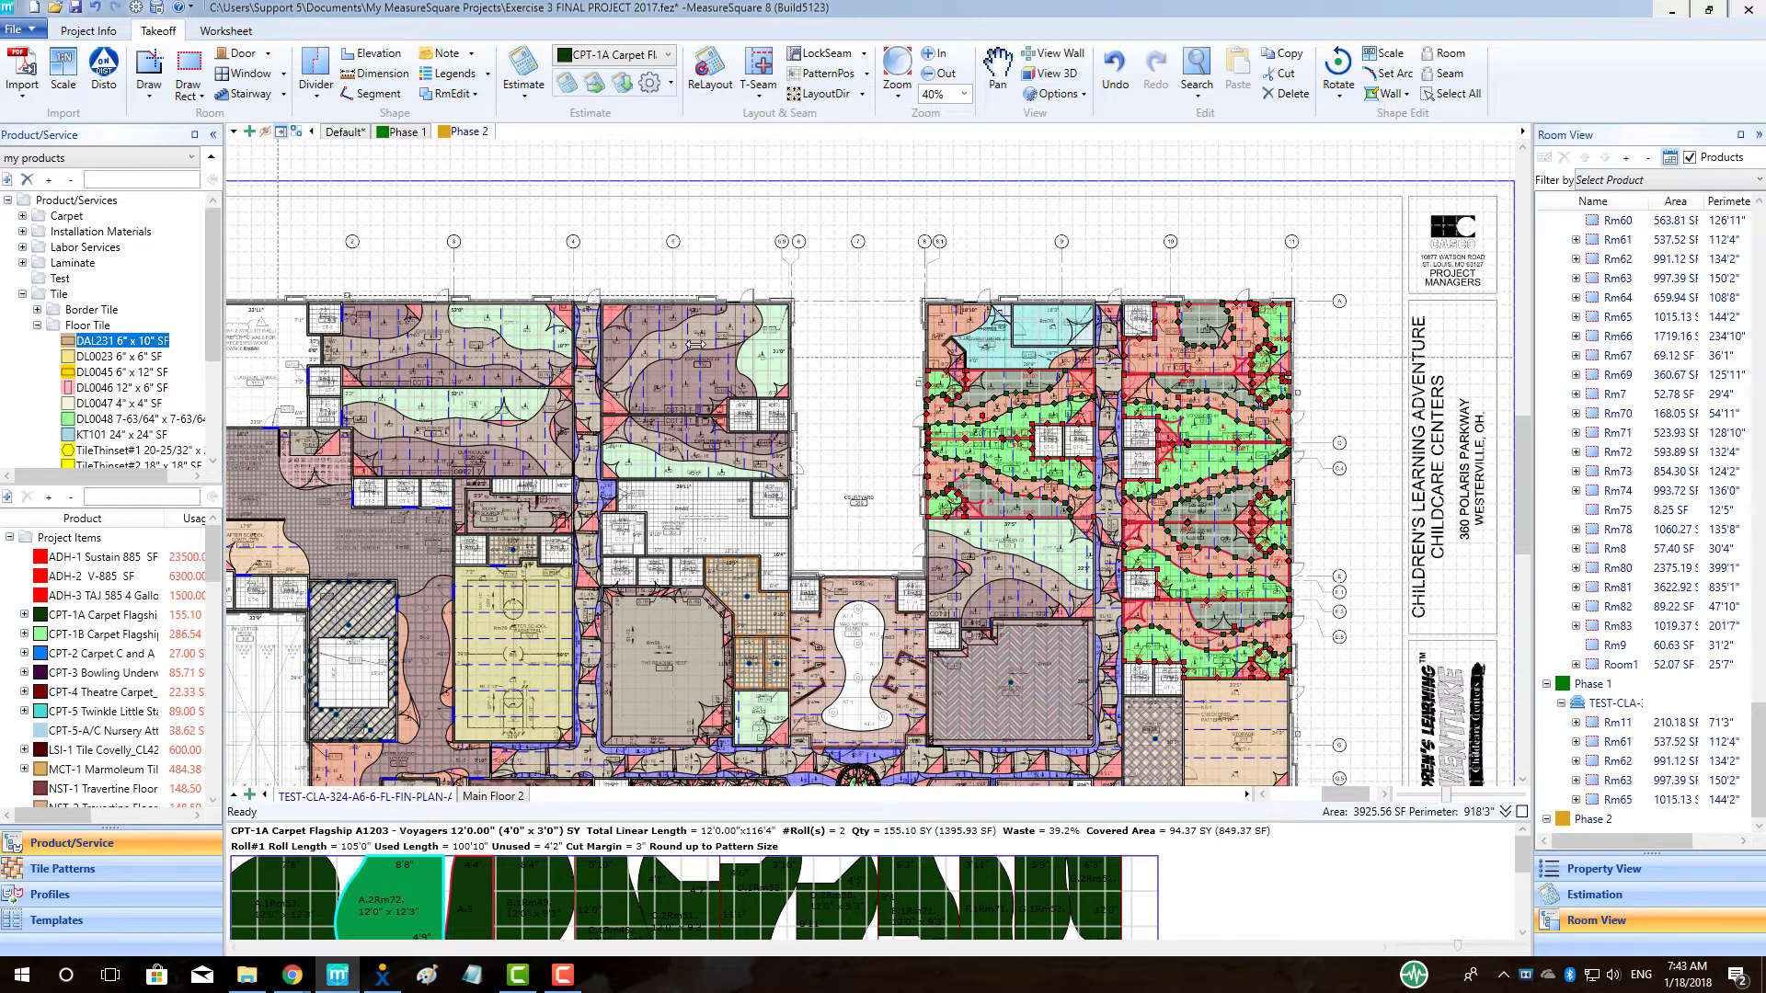
pyautogui.click(299, 132)
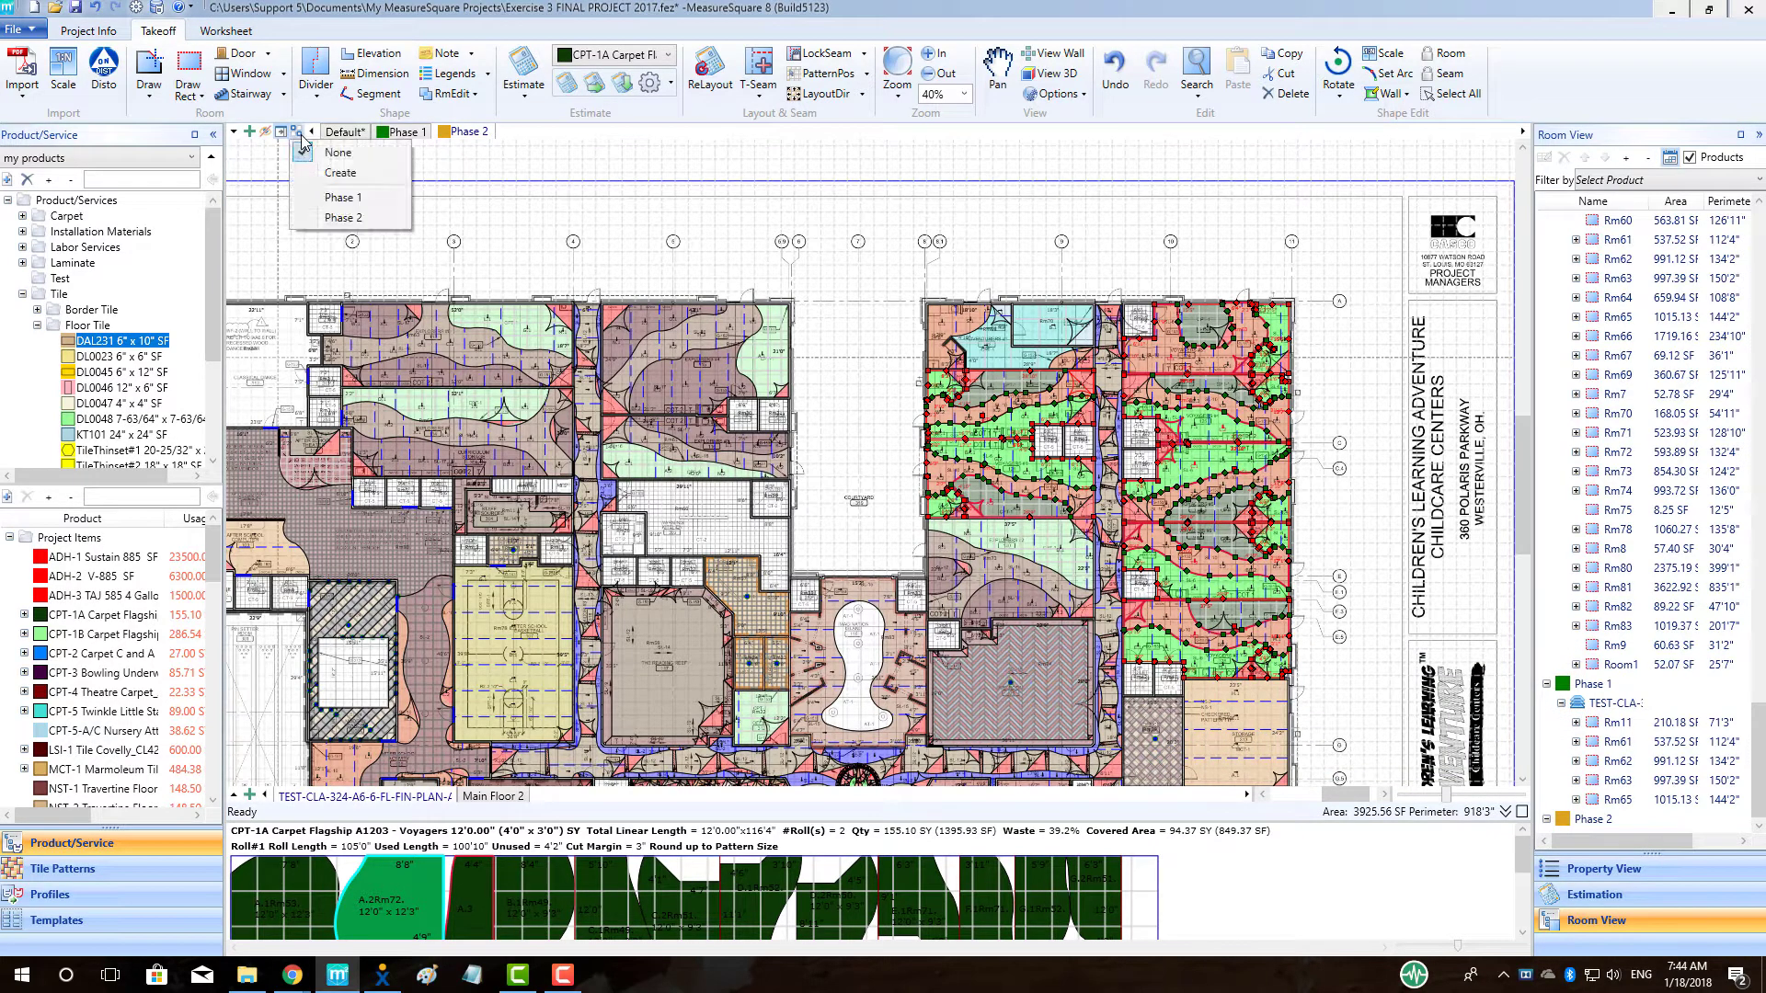
pyautogui.click(383, 221)
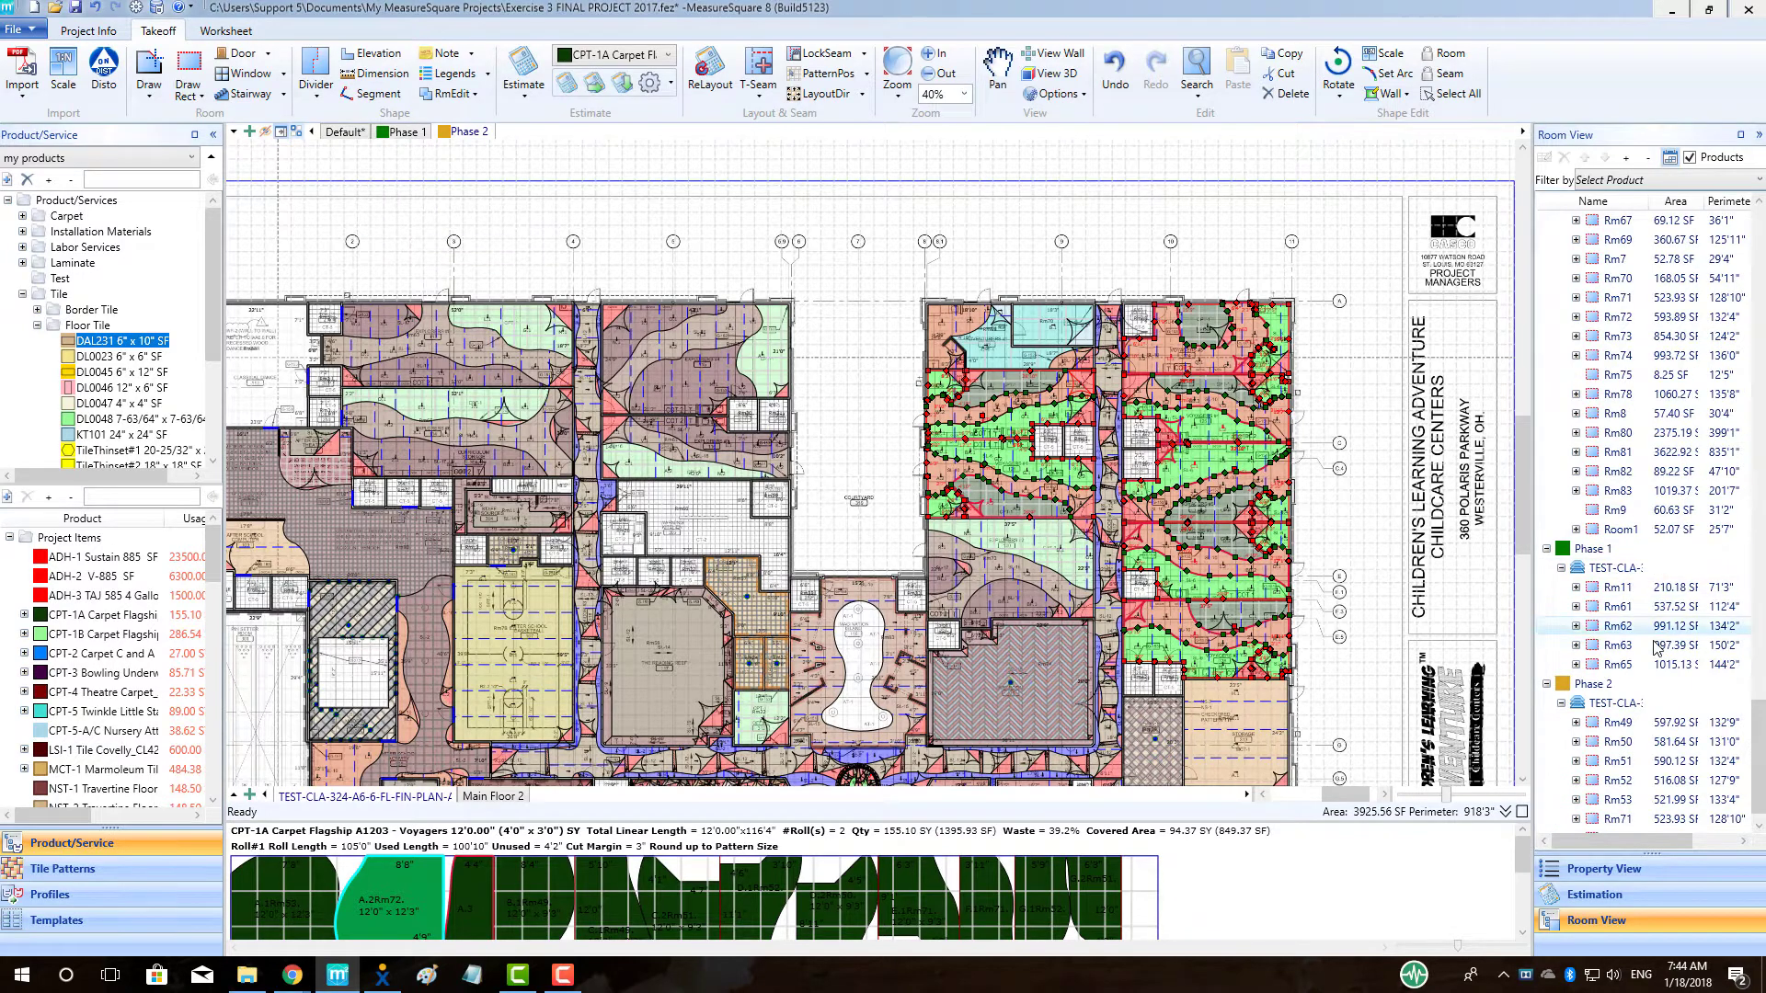
# - Dim rooms outside the current phase, view Phase 1 in colour, and open the phase list
pyautogui.click(266, 134)
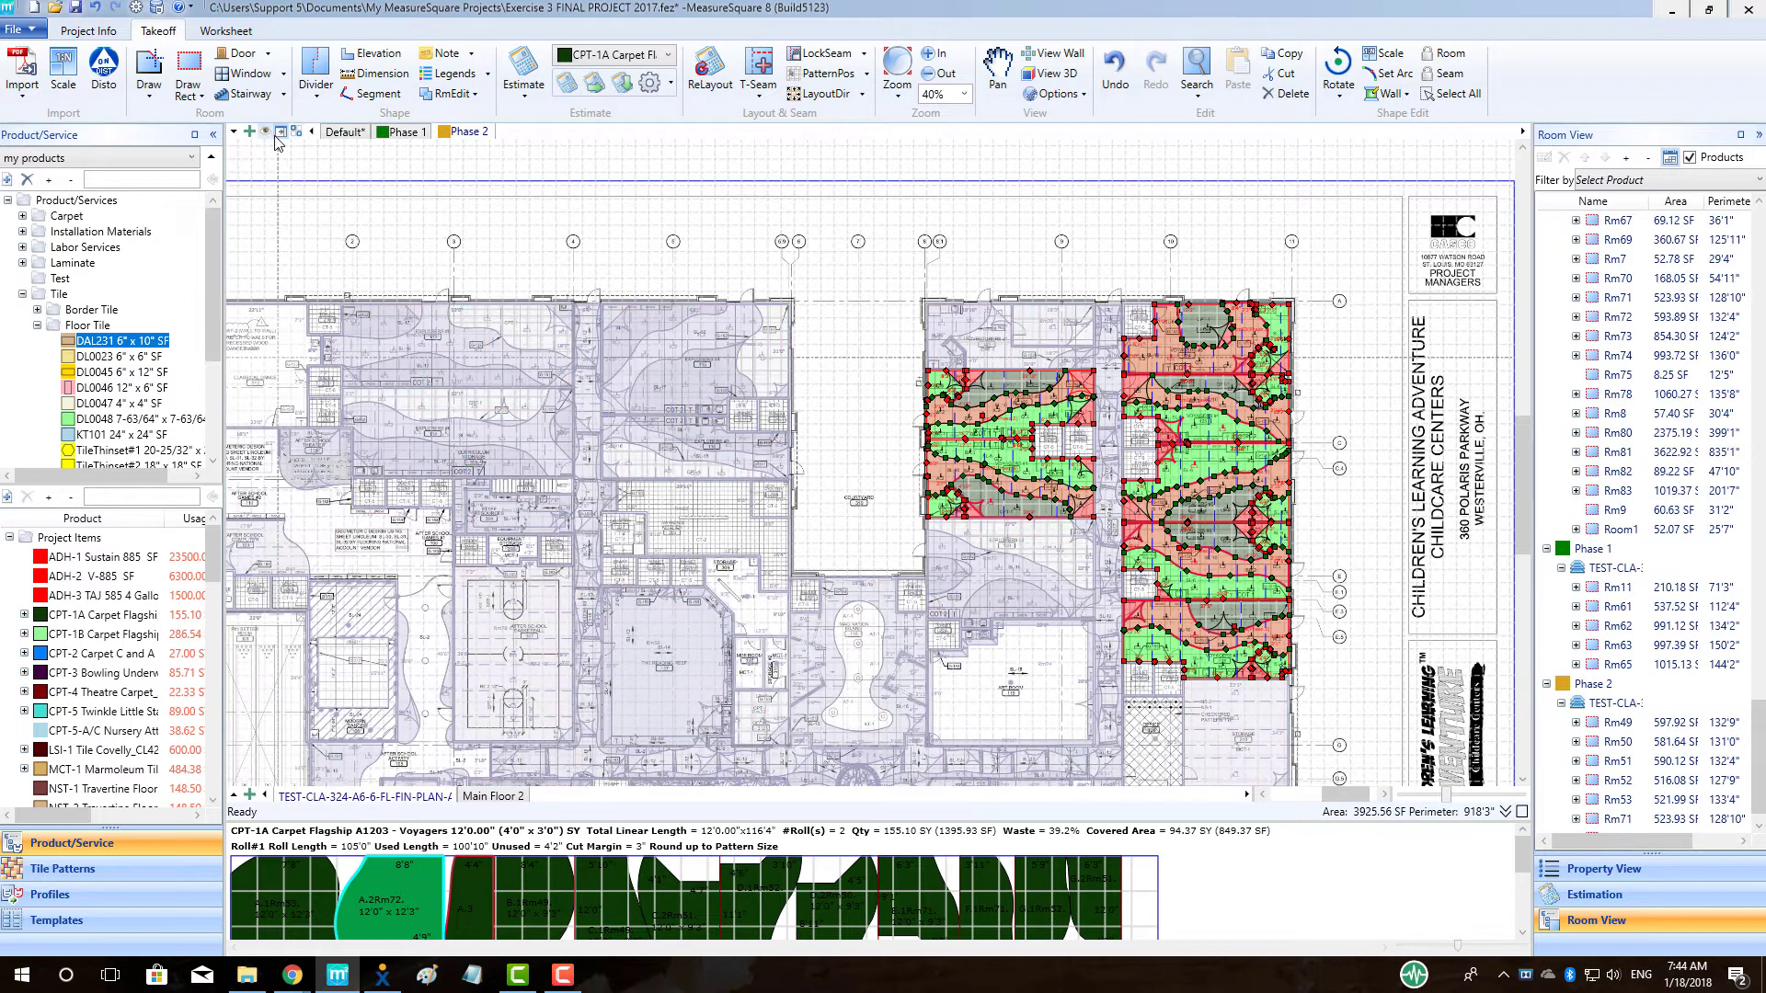
pyautogui.click(401, 136)
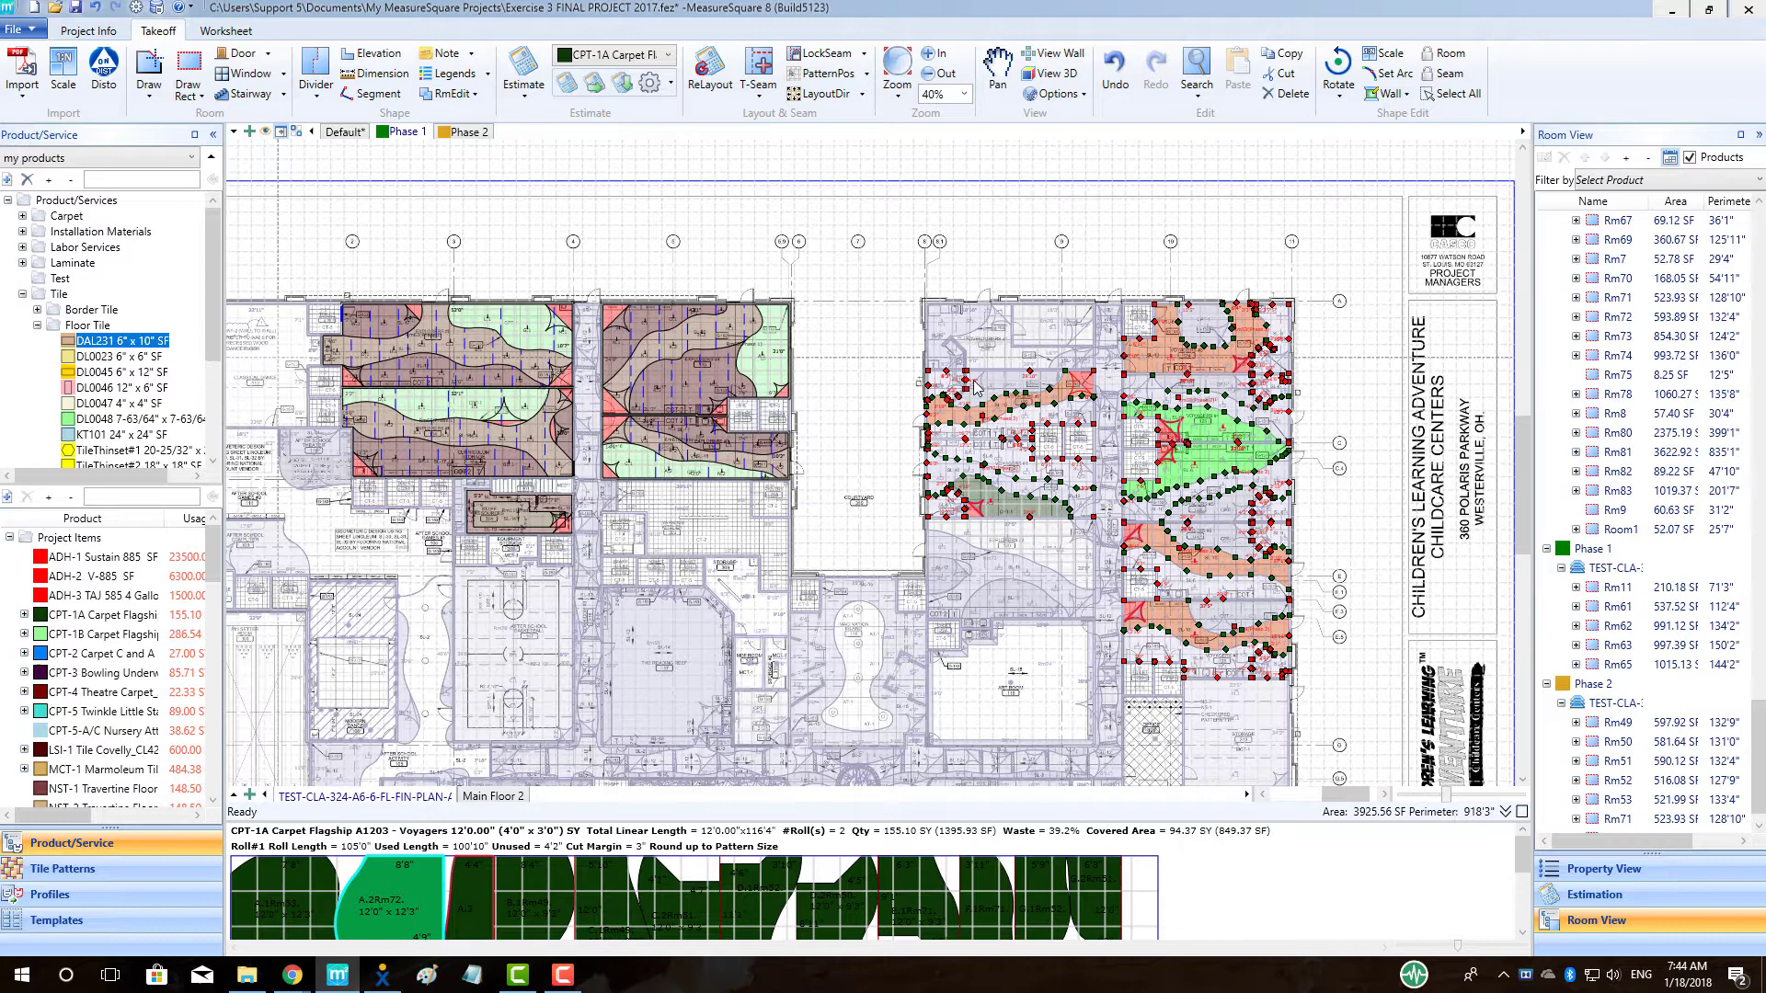
pyautogui.moveTo(973, 387)
pyautogui.click(234, 132)
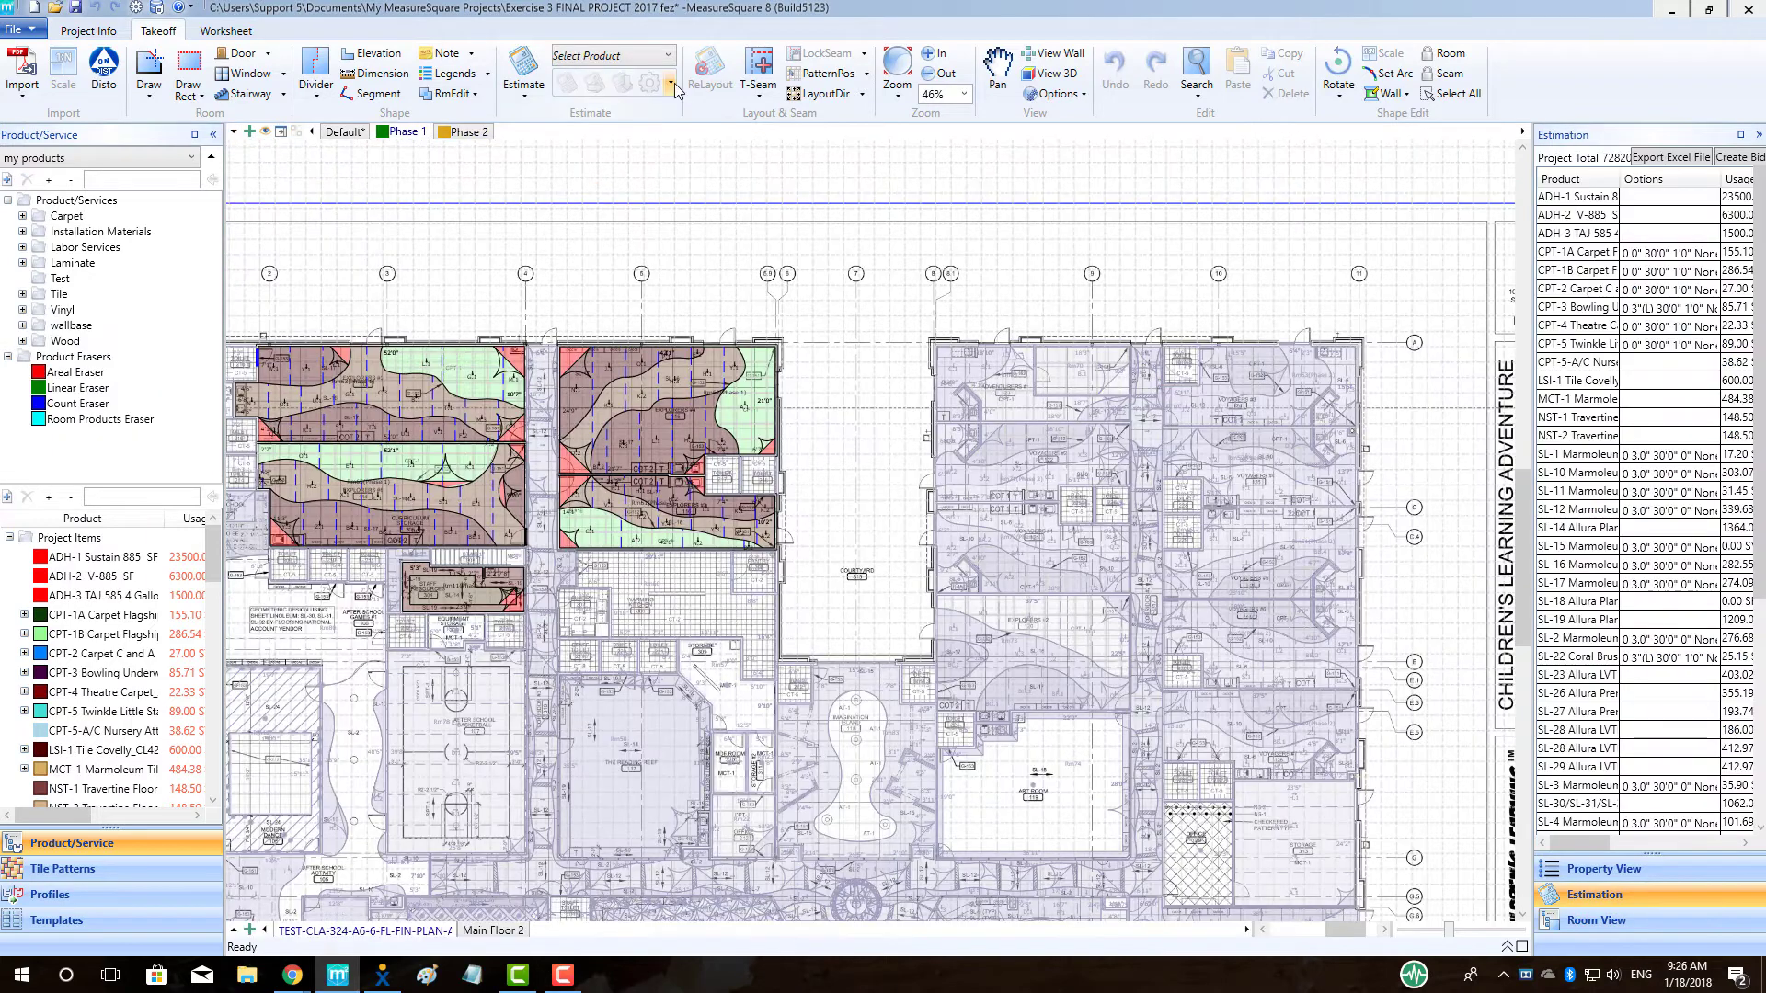
# - Set Estimate By to Phase and accept re-laying out the roll cuts
pyautogui.click(670, 83)
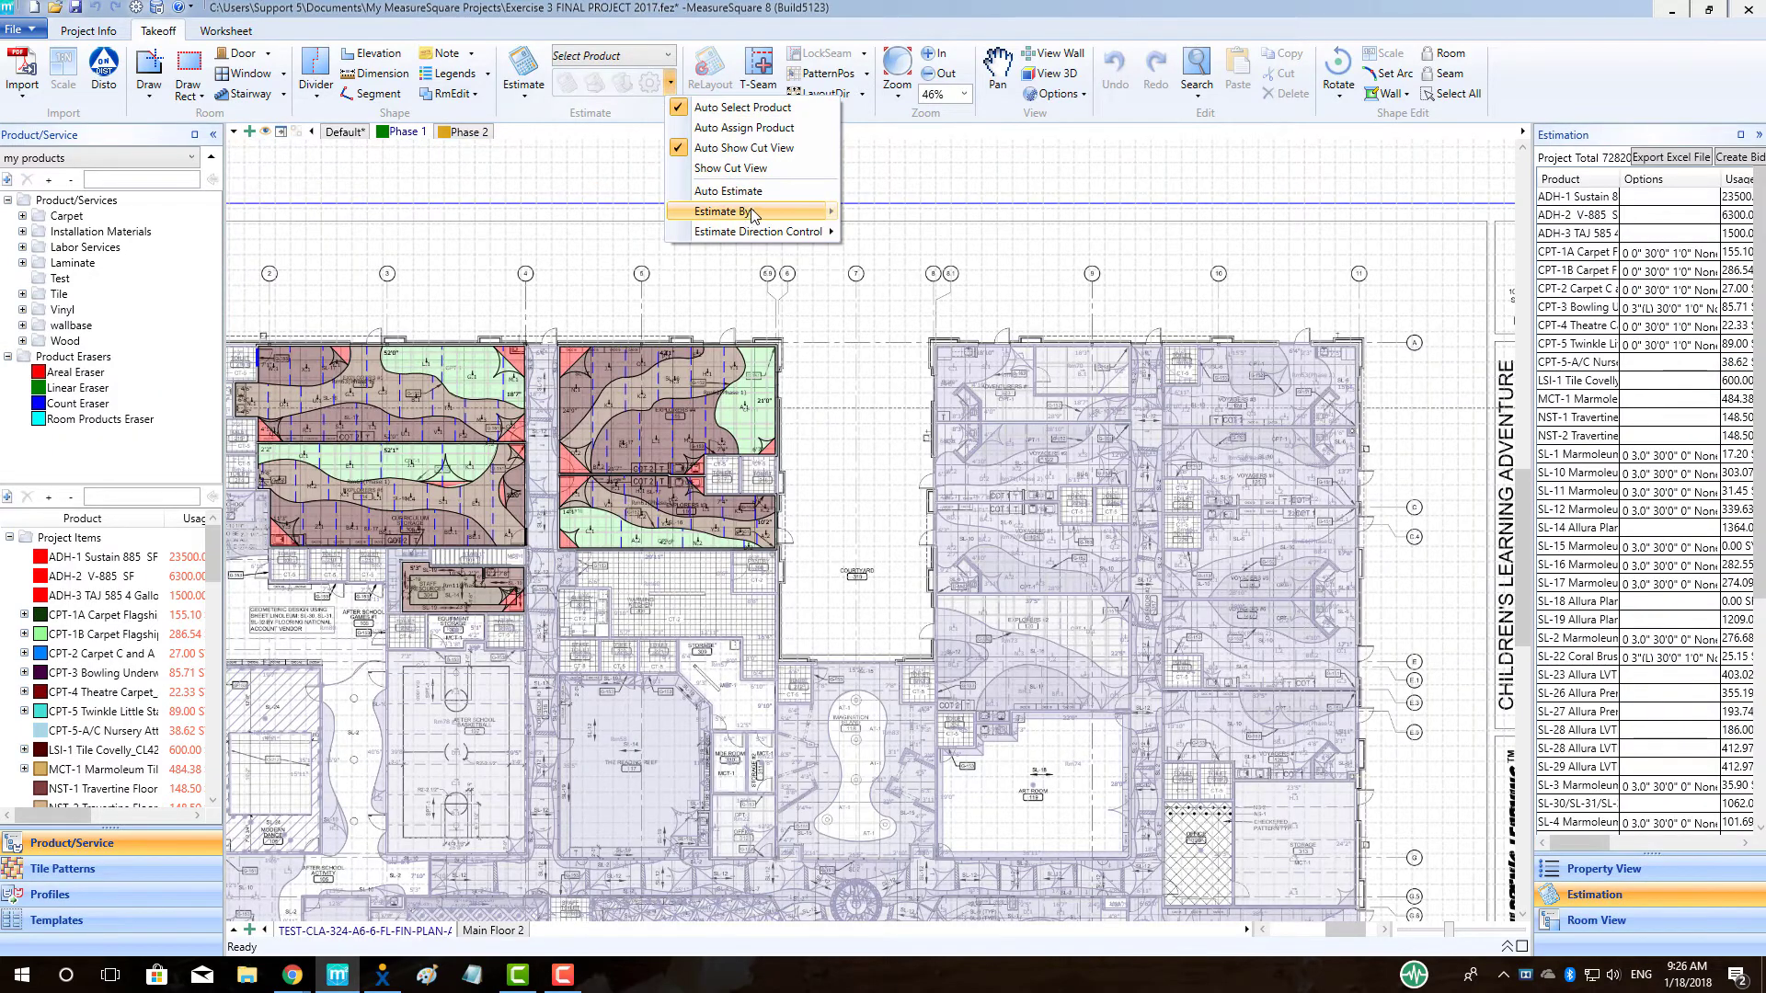
pyautogui.moveTo(752, 213)
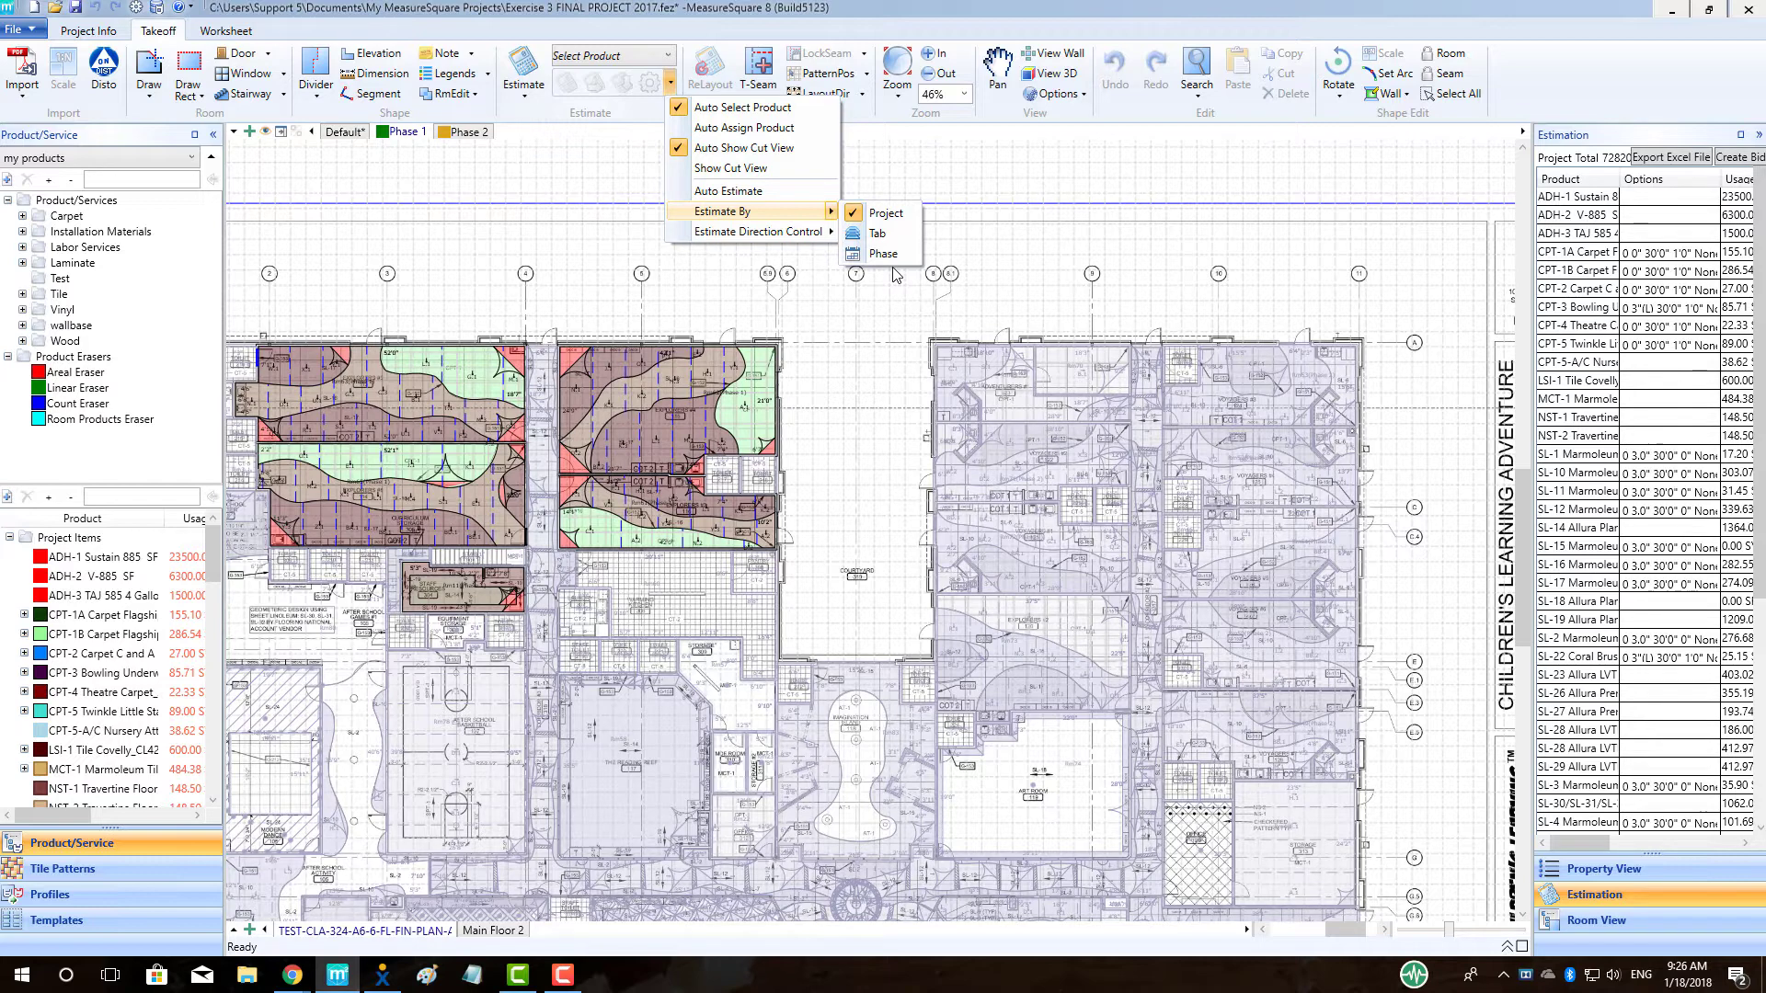
pyautogui.click(883, 254)
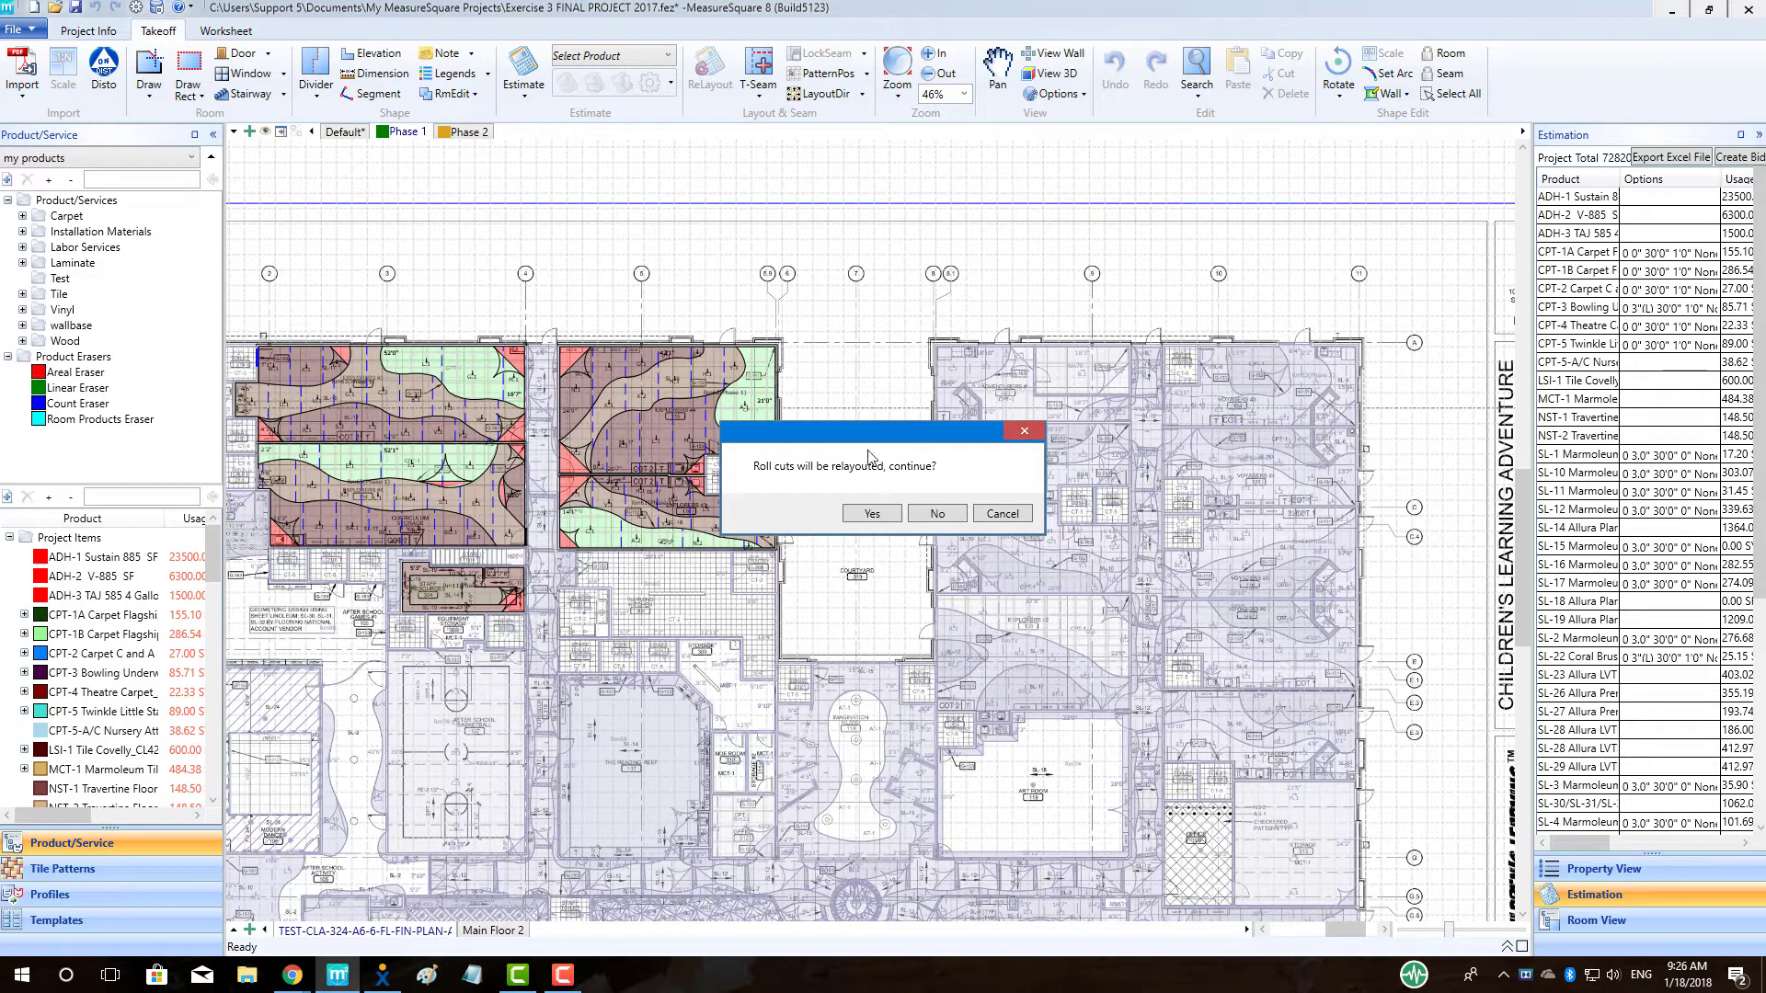
pyautogui.click(881, 517)
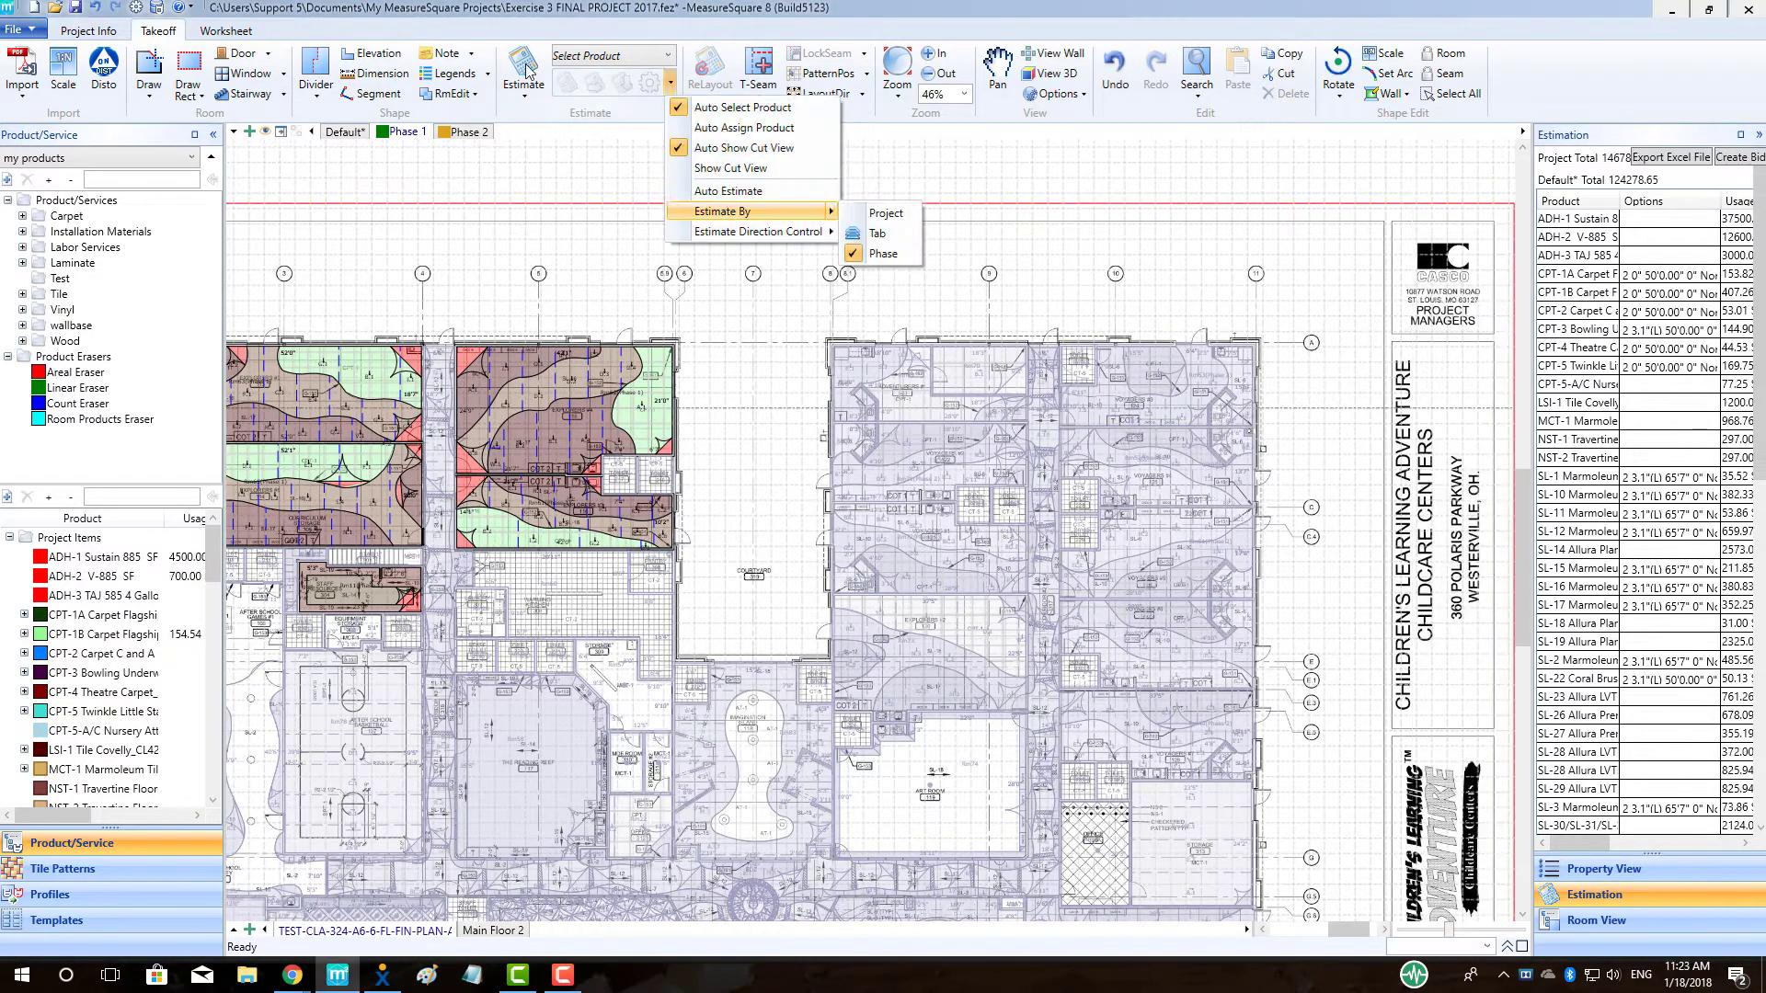
# - Estimate with every Phase 1 product checked in the product selection list
pyautogui.click(541, 79)
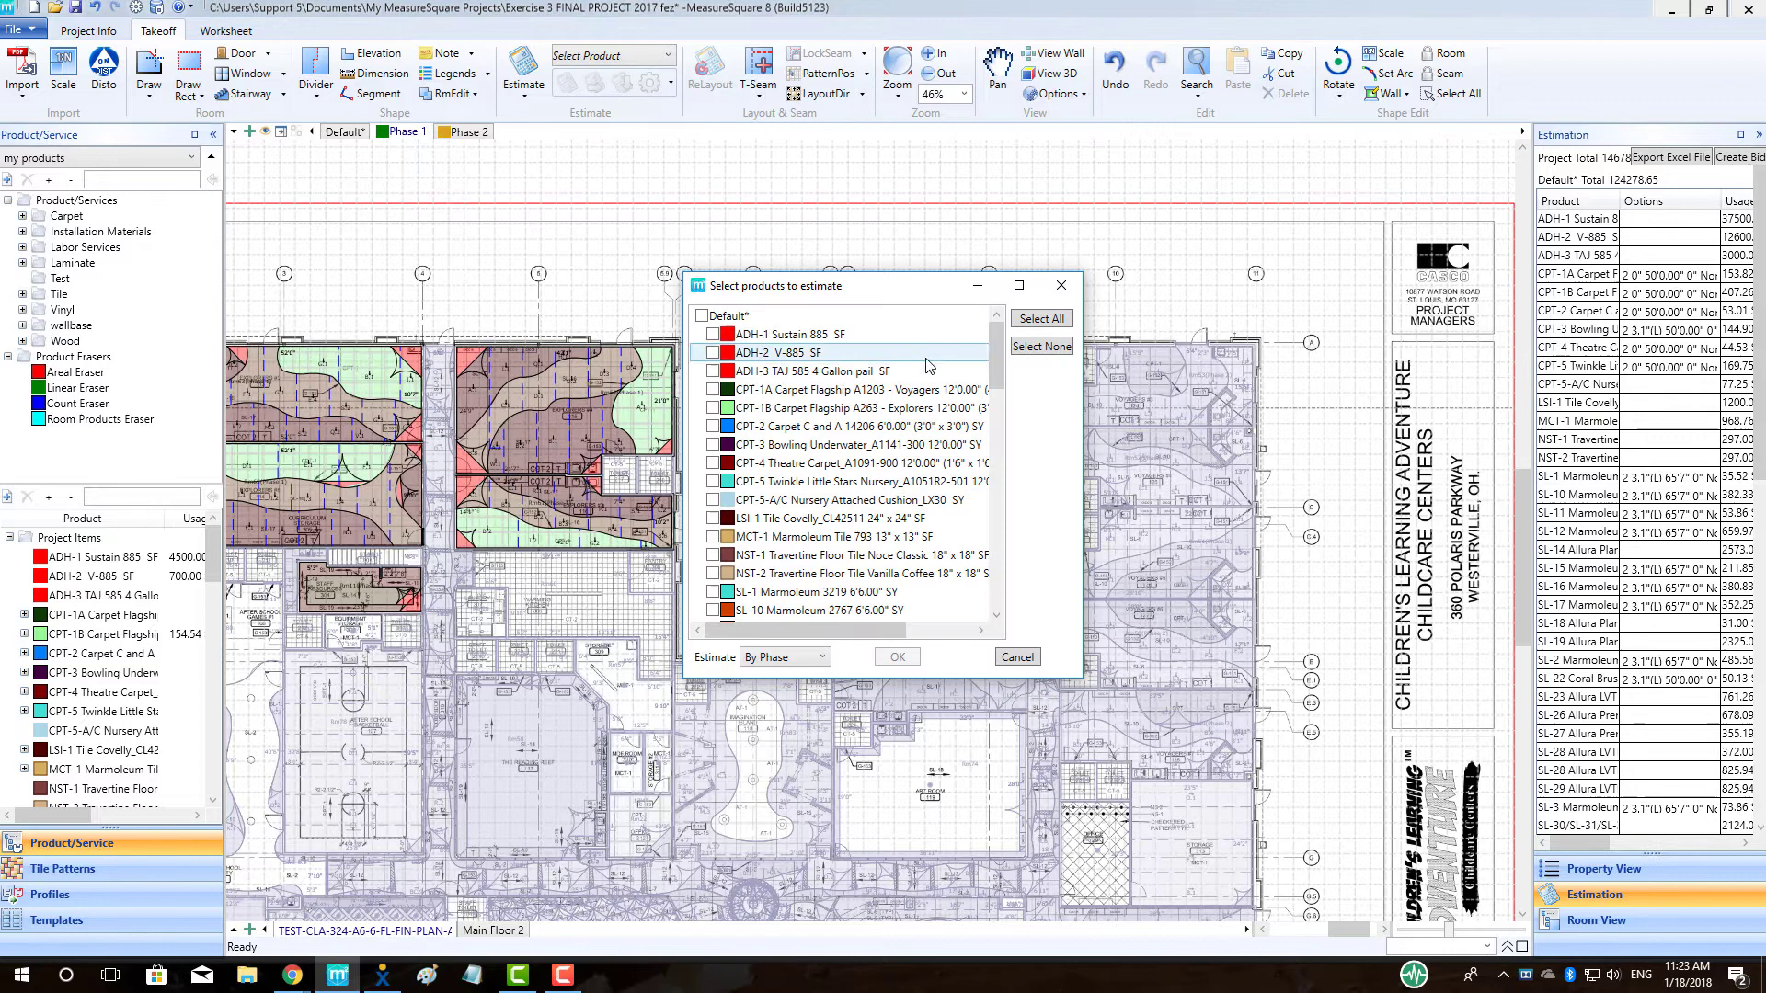
pyautogui.moveTo(989, 349); pyautogui.dragTo(968, 517)
pyautogui.scroll(-3, 968, 517)
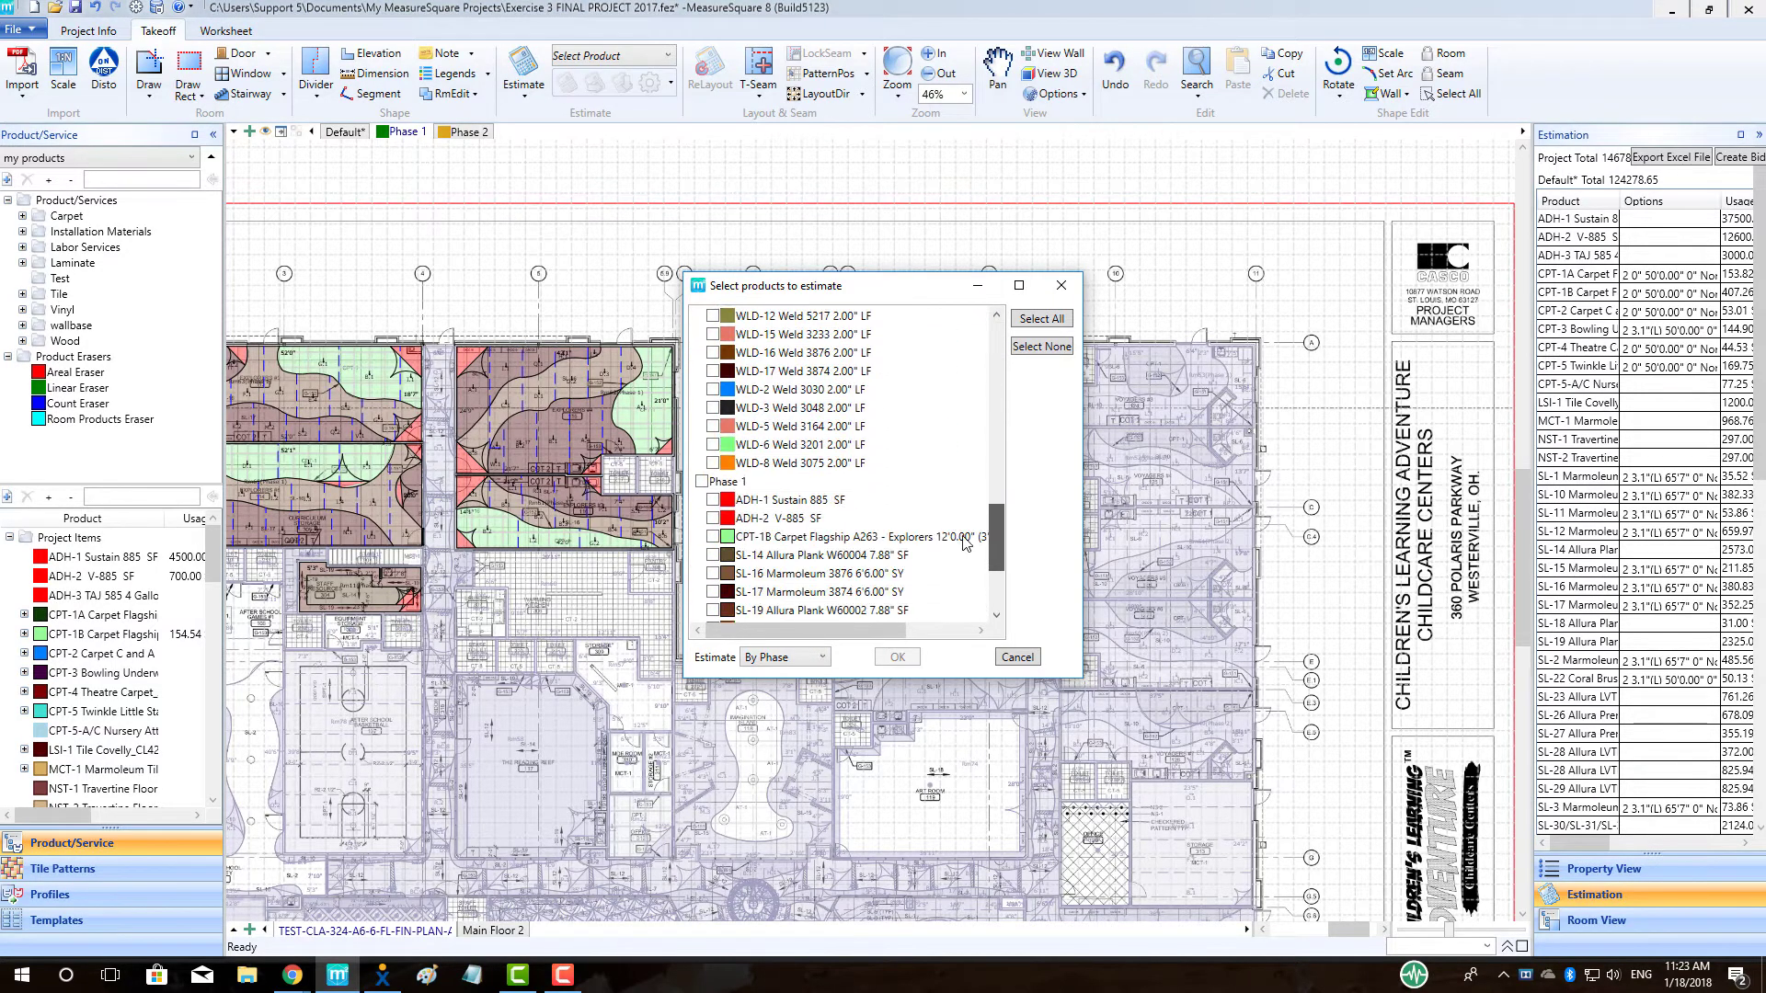
pyautogui.click(701, 427)
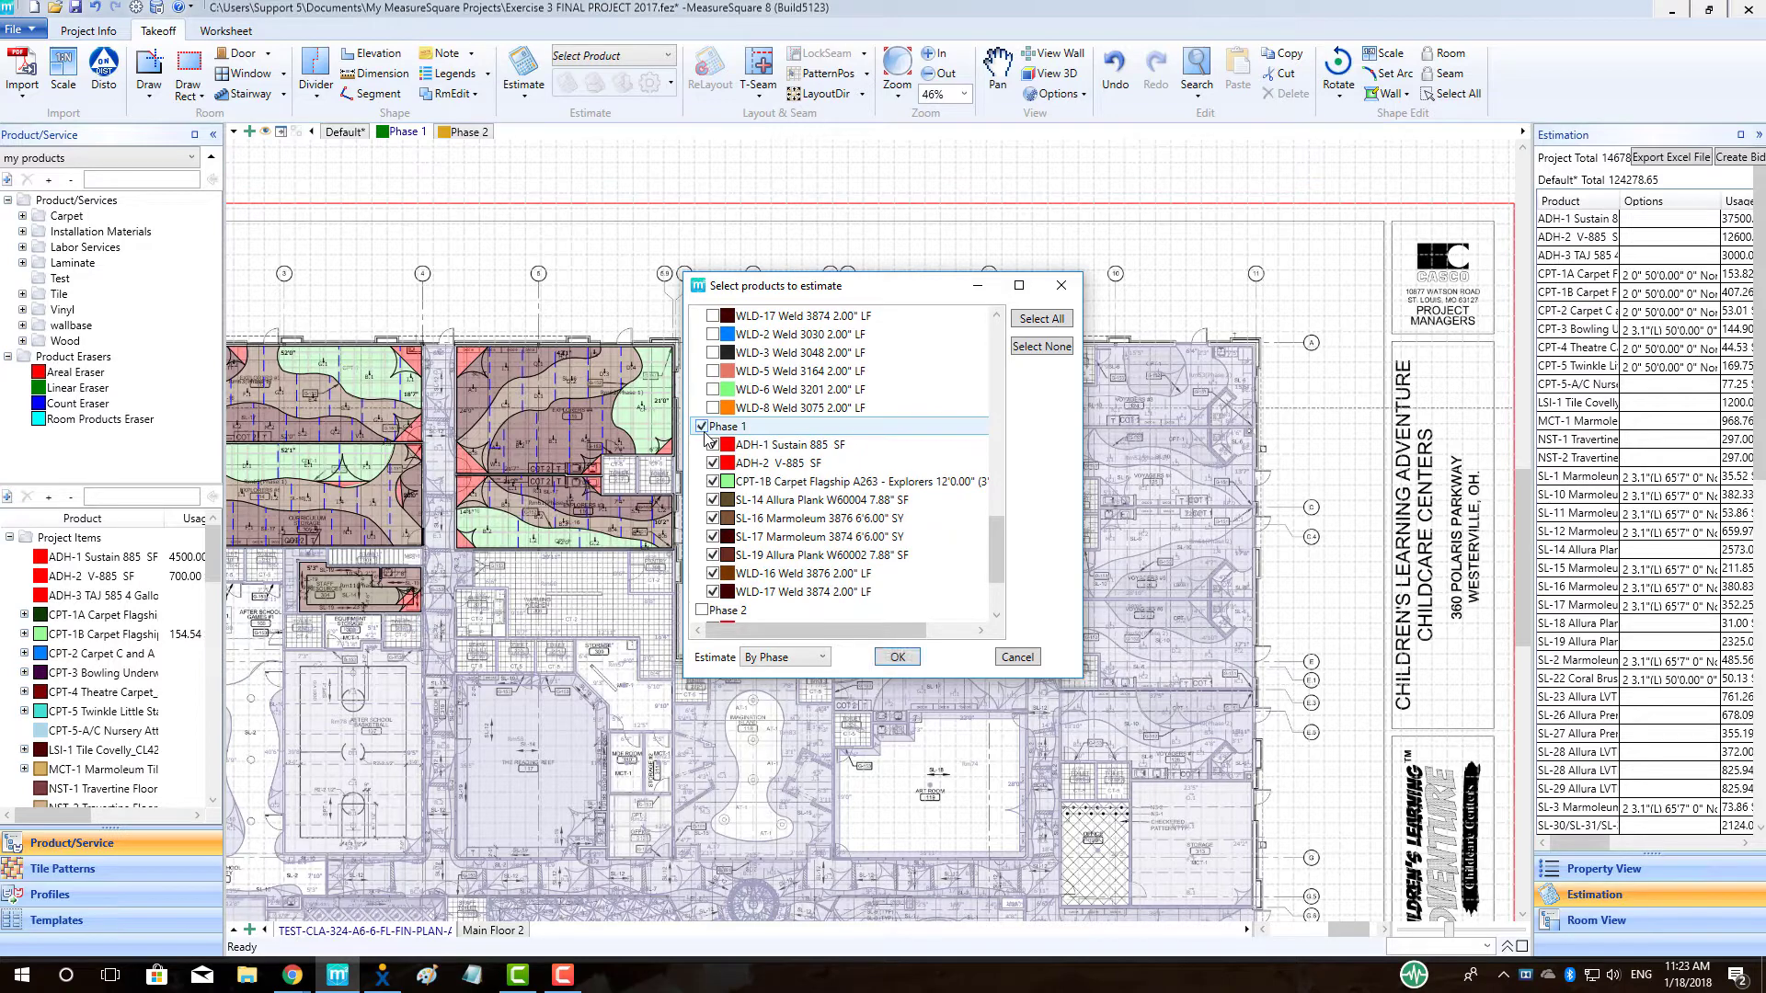
pyautogui.click(913, 657)
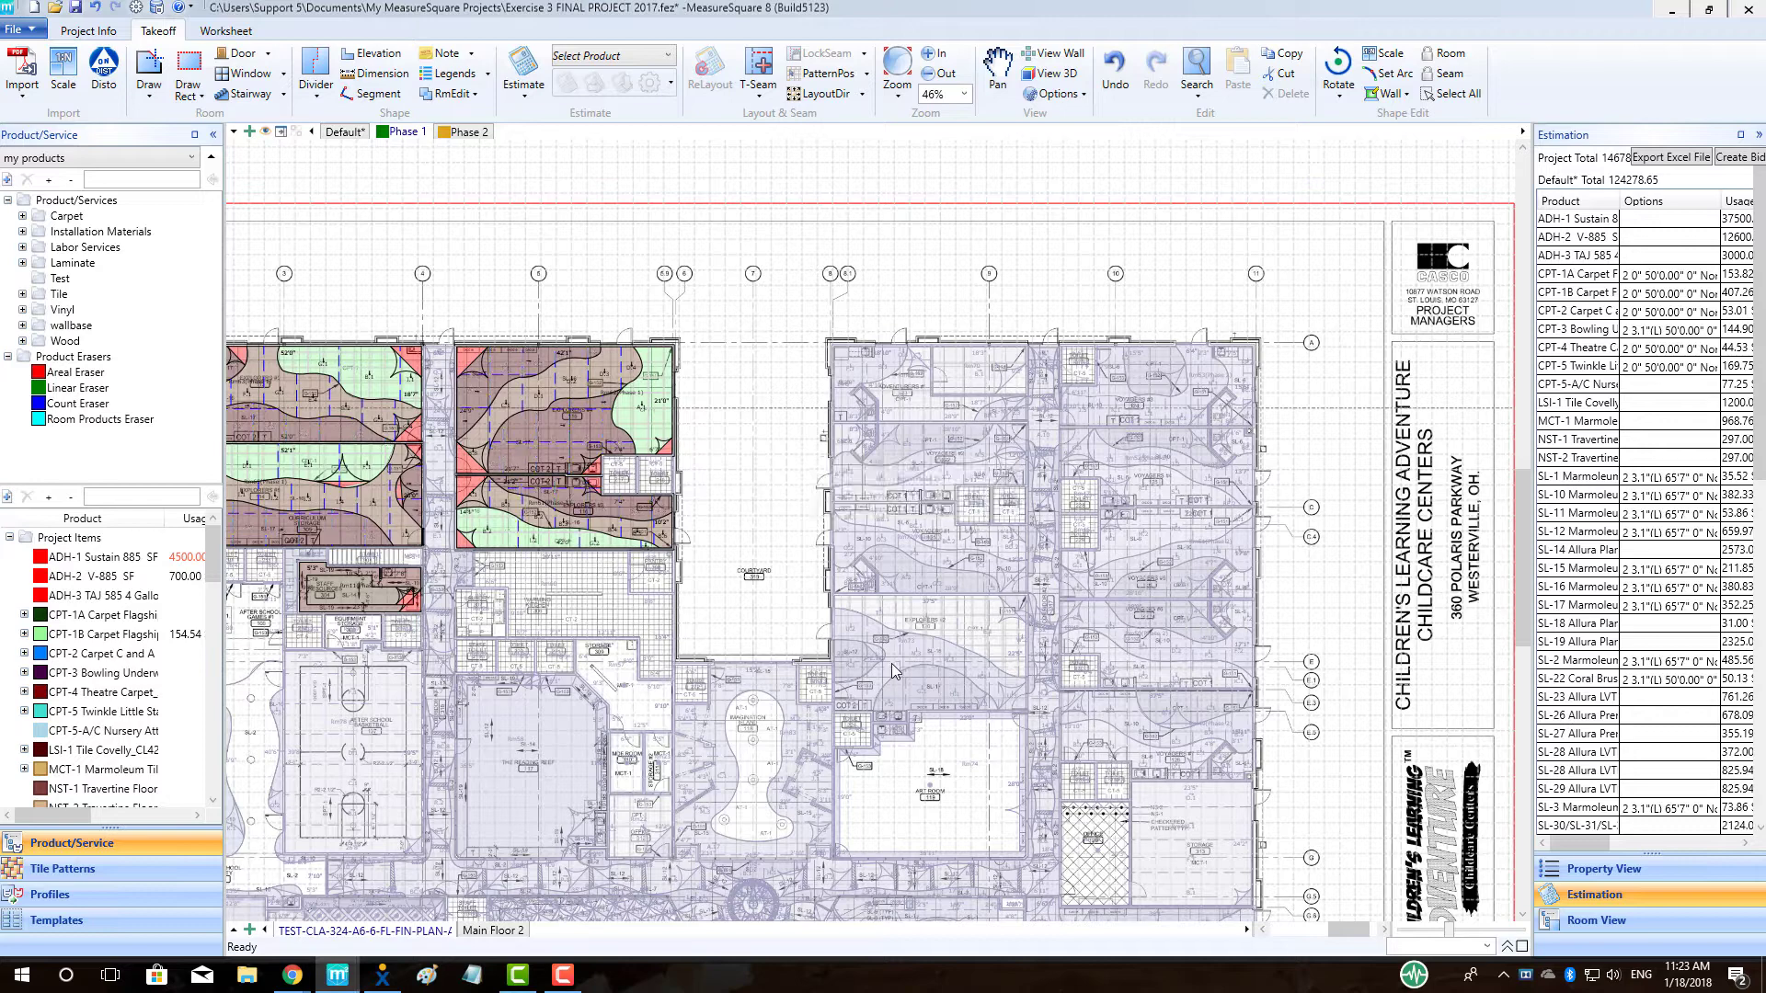
# - Create a new Proposal-type worksheet with Import Project Estimation checked
pyautogui.click(228, 32)
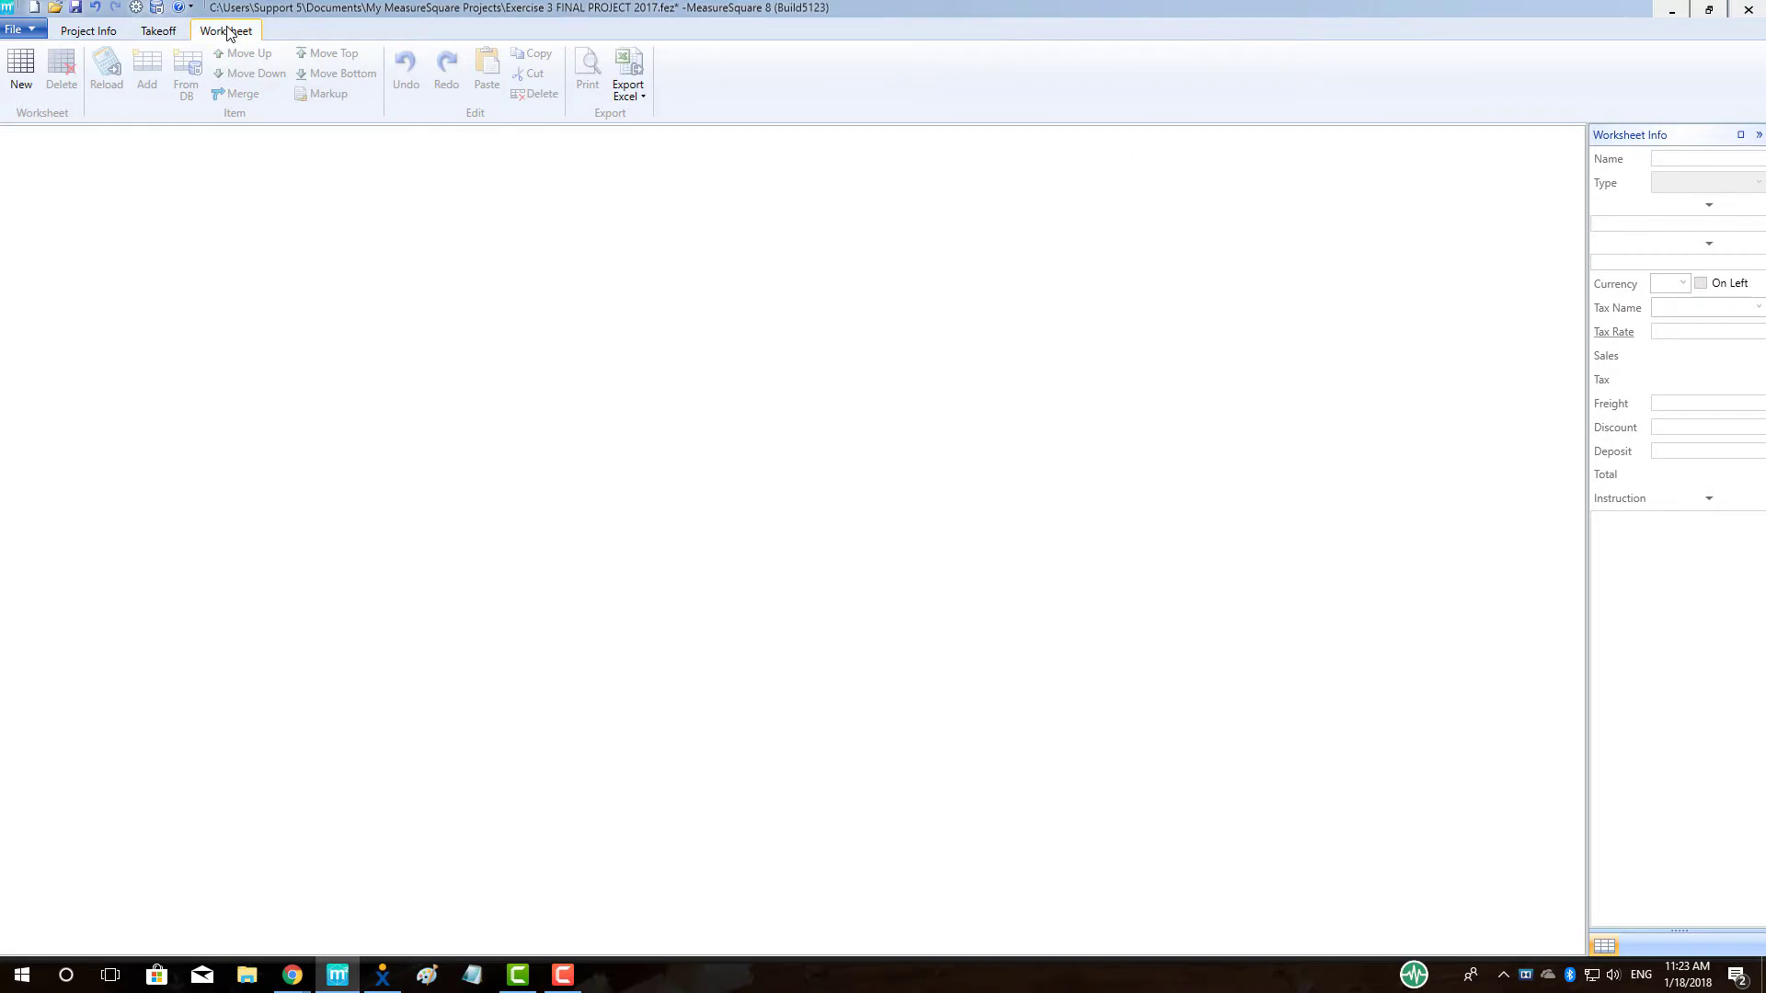
pyautogui.click(21, 62)
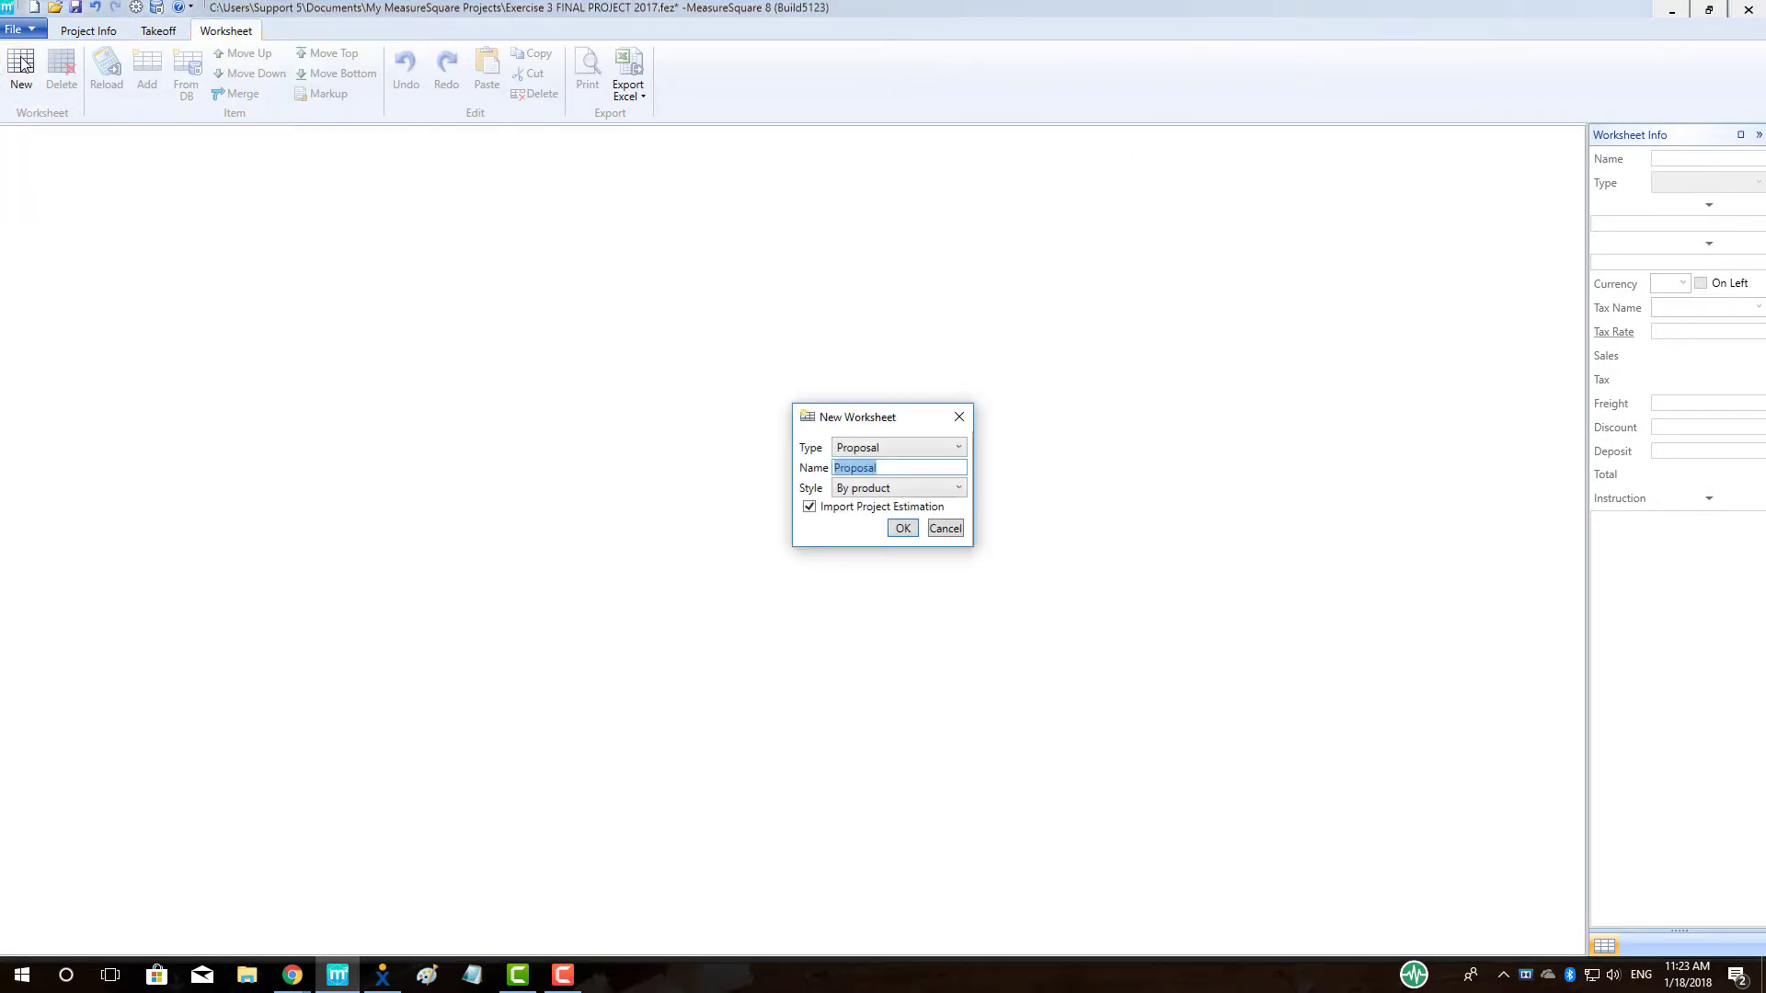
pyautogui.click(902, 529)
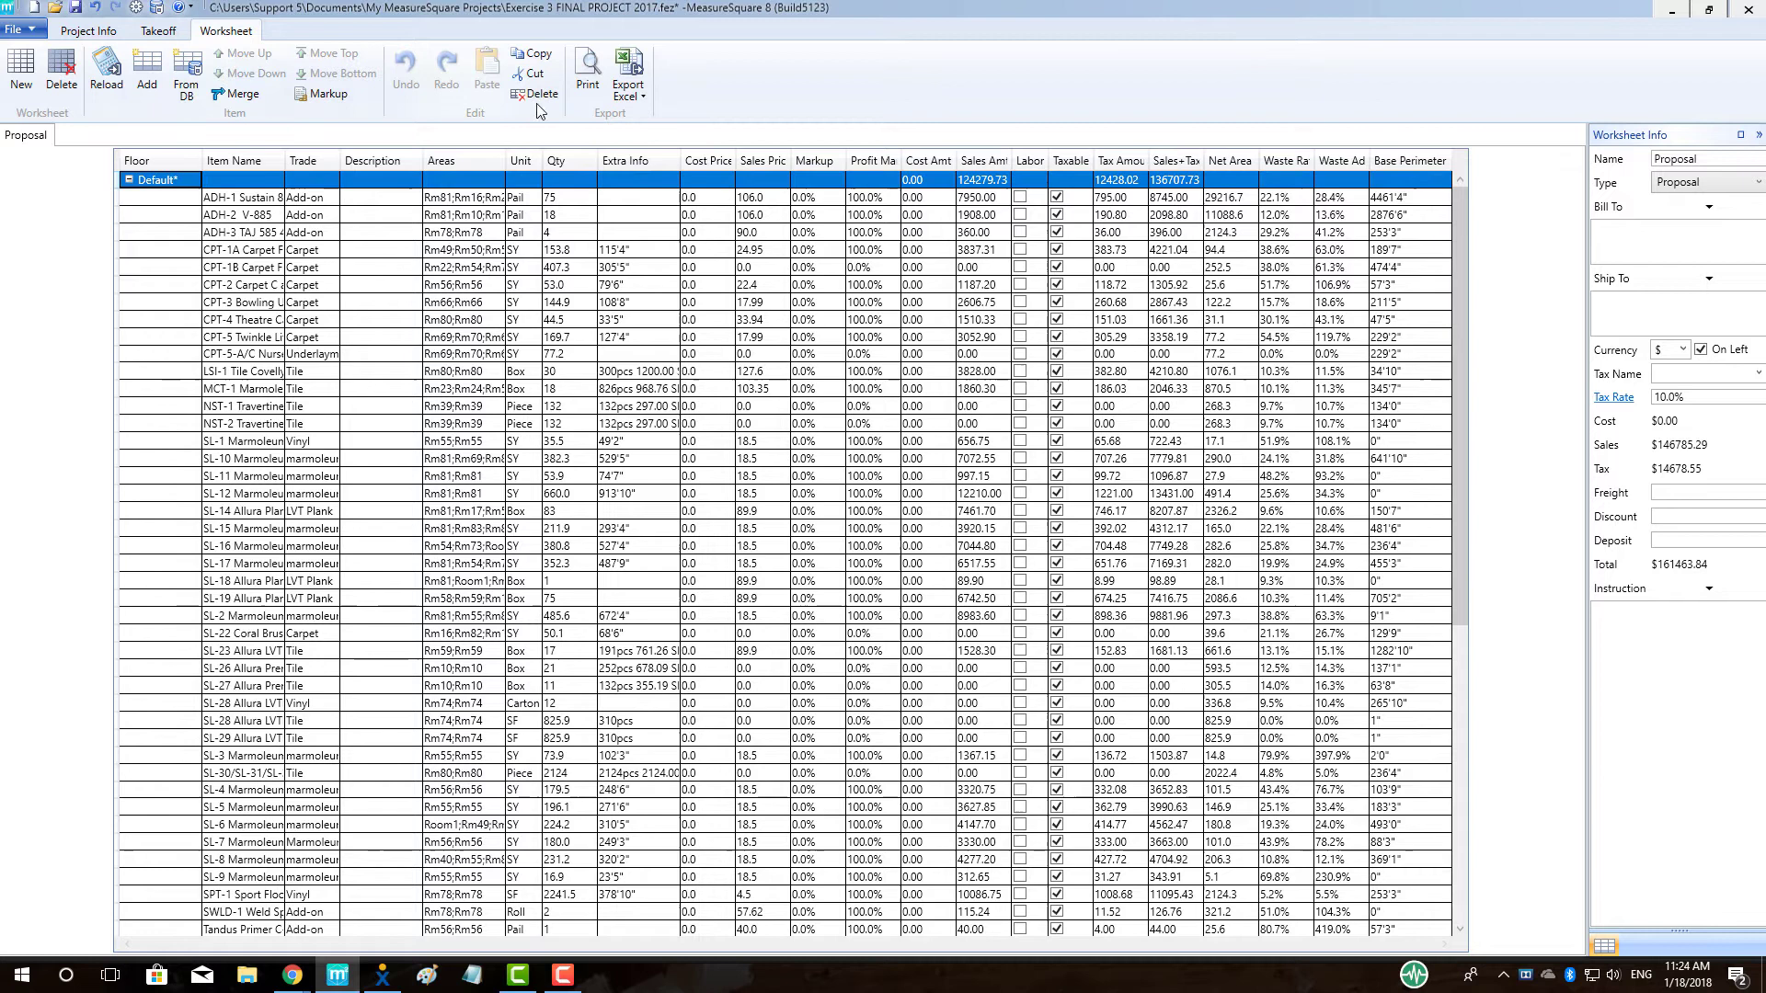
# - Reload the worksheet, delete the Phase 2 group, and rename it 'Proposal Phase 1'
pyautogui.click(537, 95)
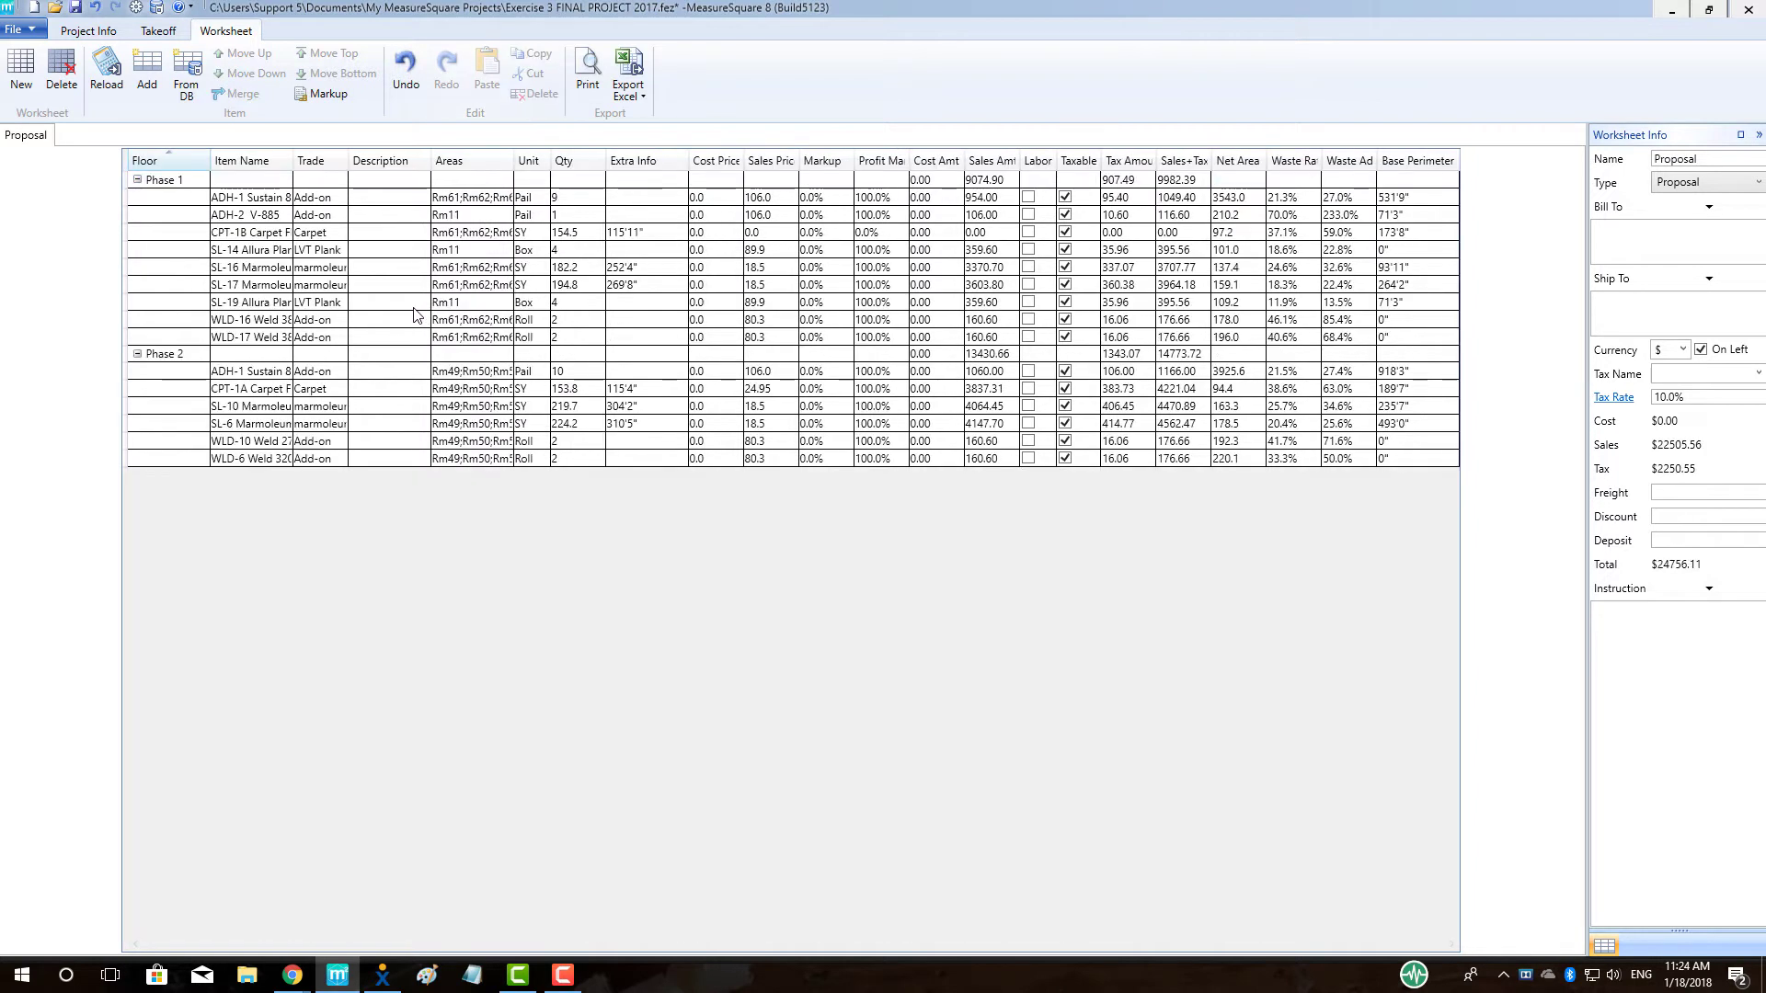
pyautogui.click(276, 183)
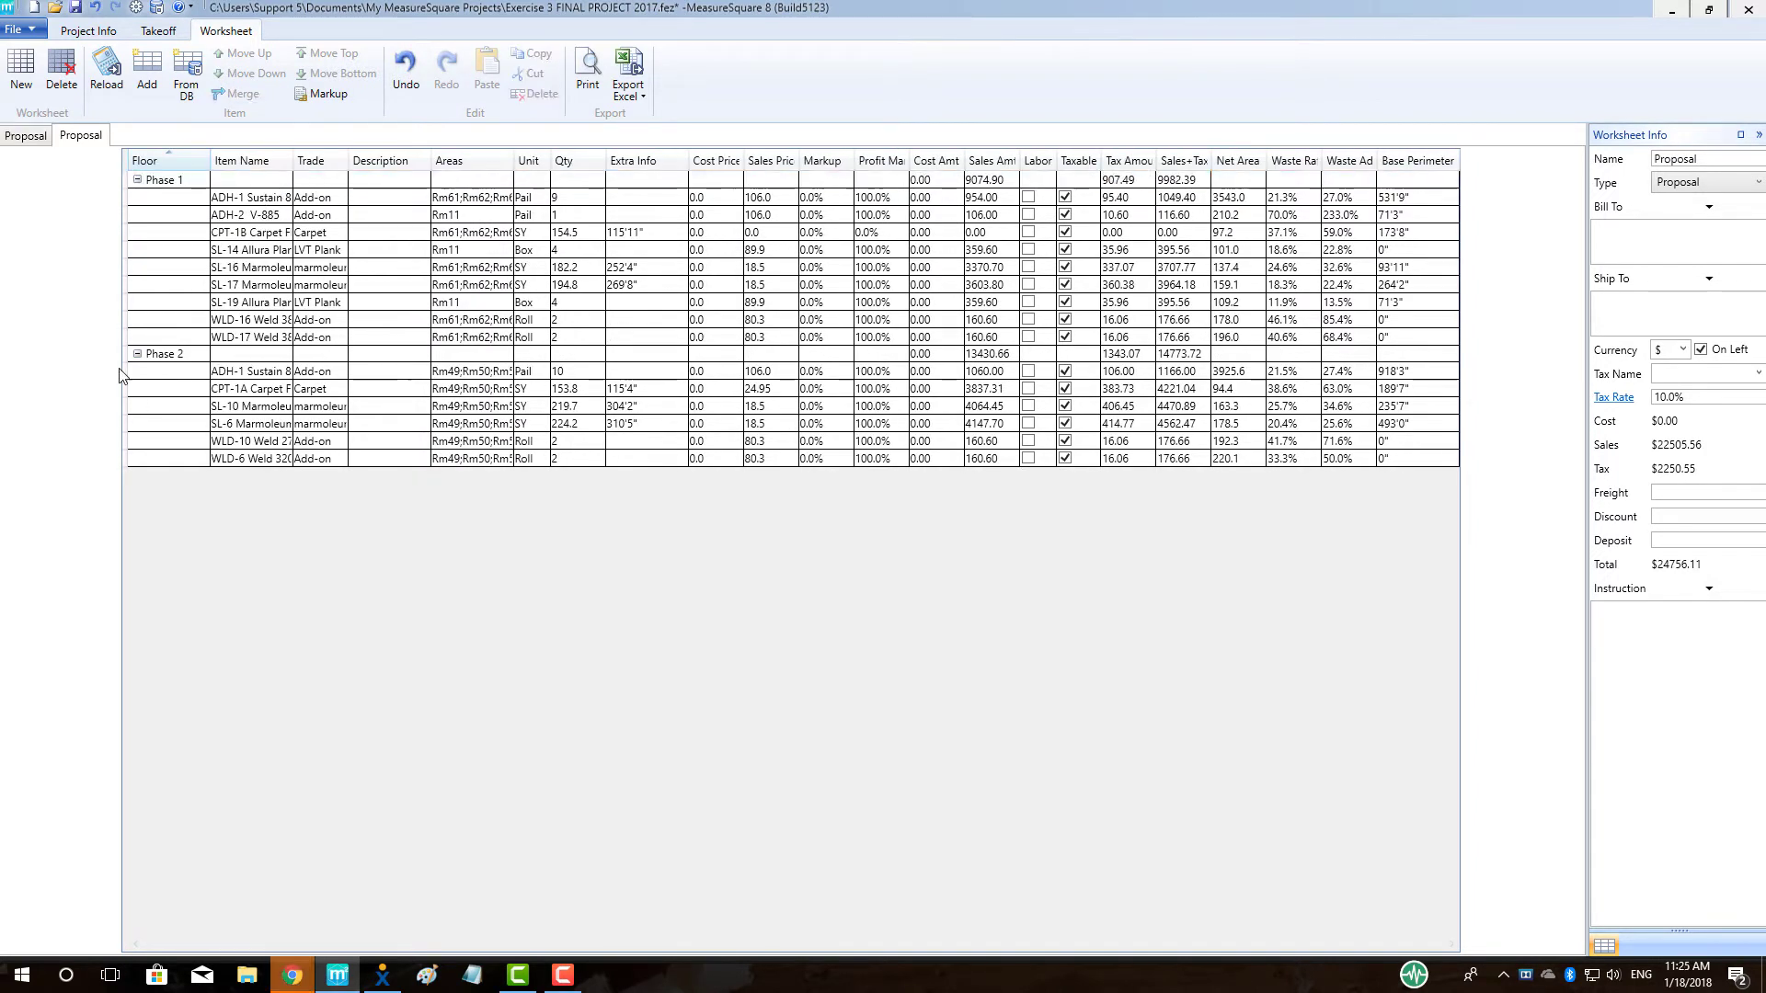
pyautogui.click(170, 357)
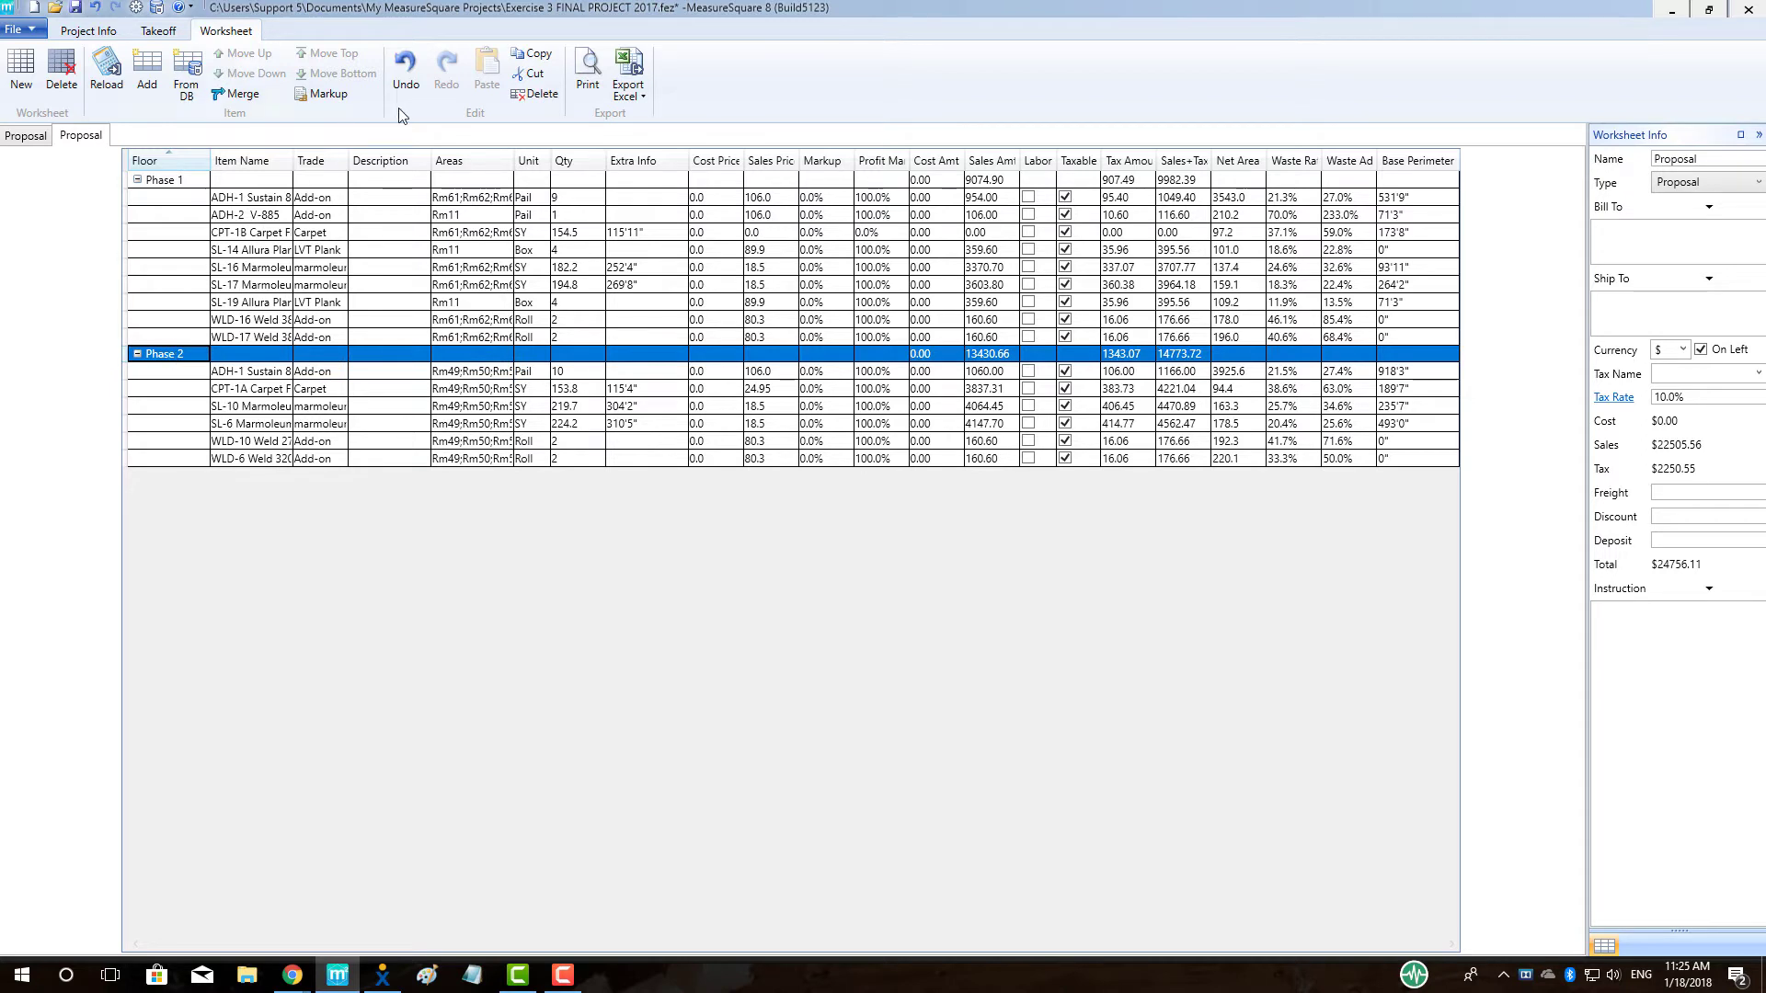
pyautogui.click(534, 94)
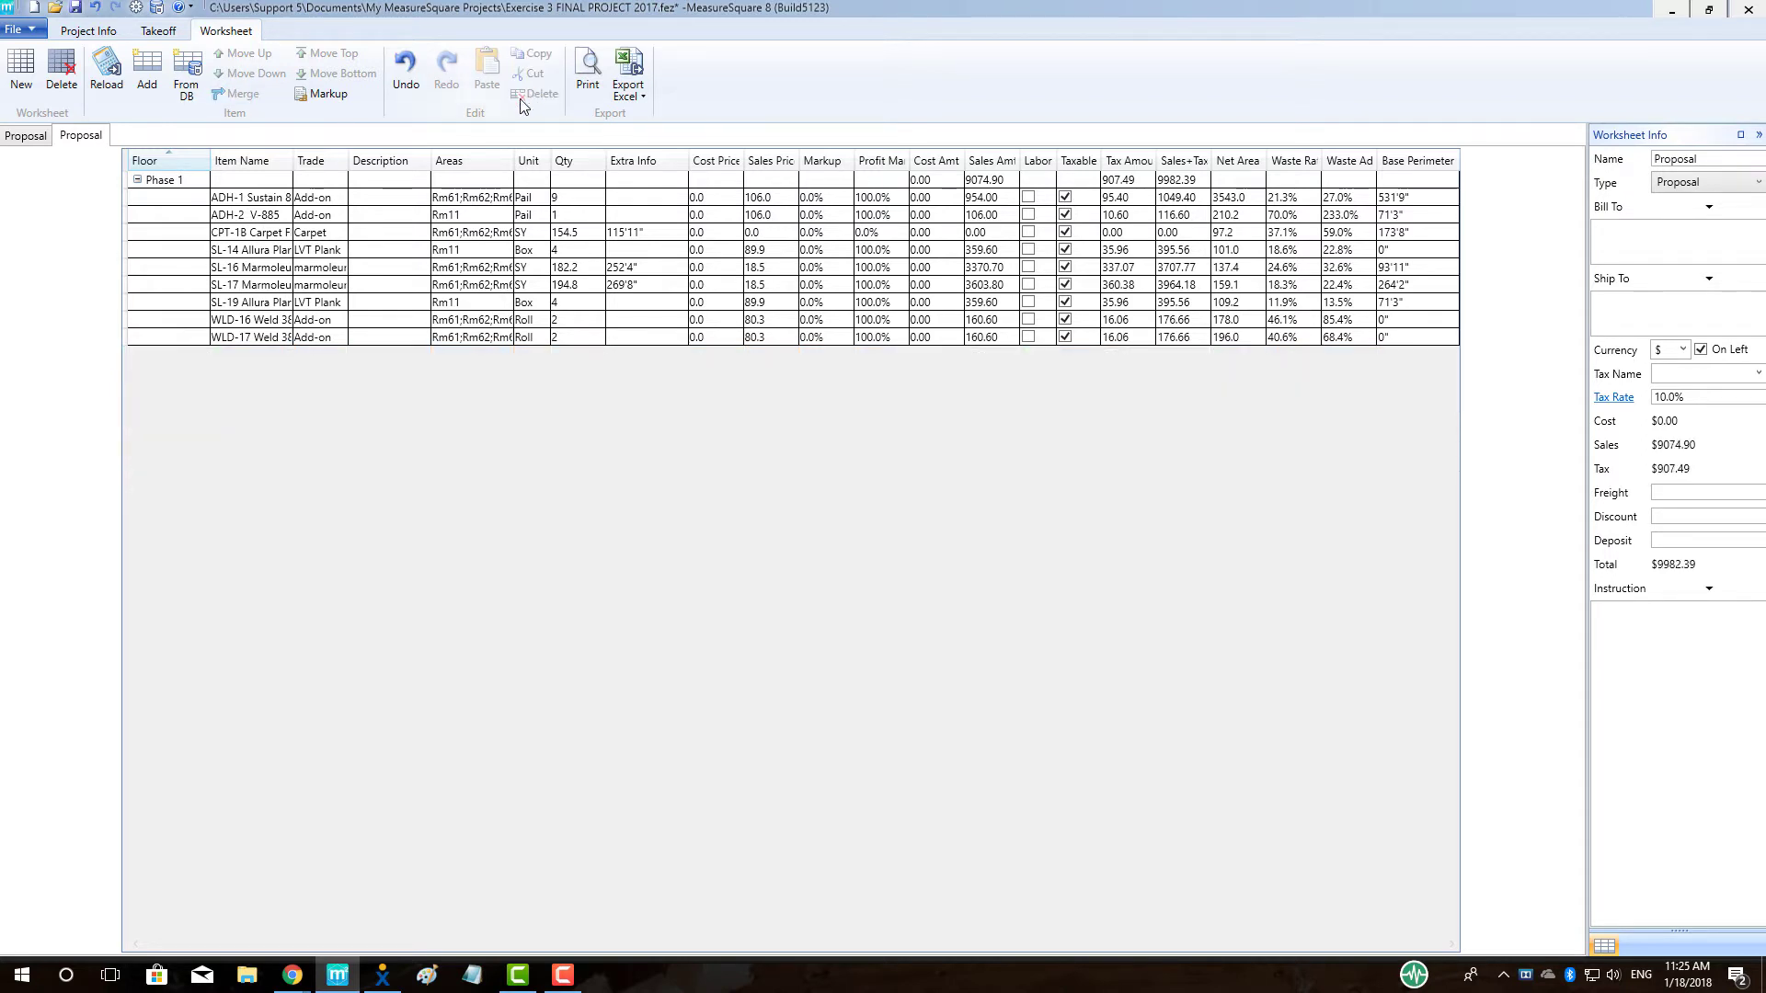
pyautogui.click(1705, 160)
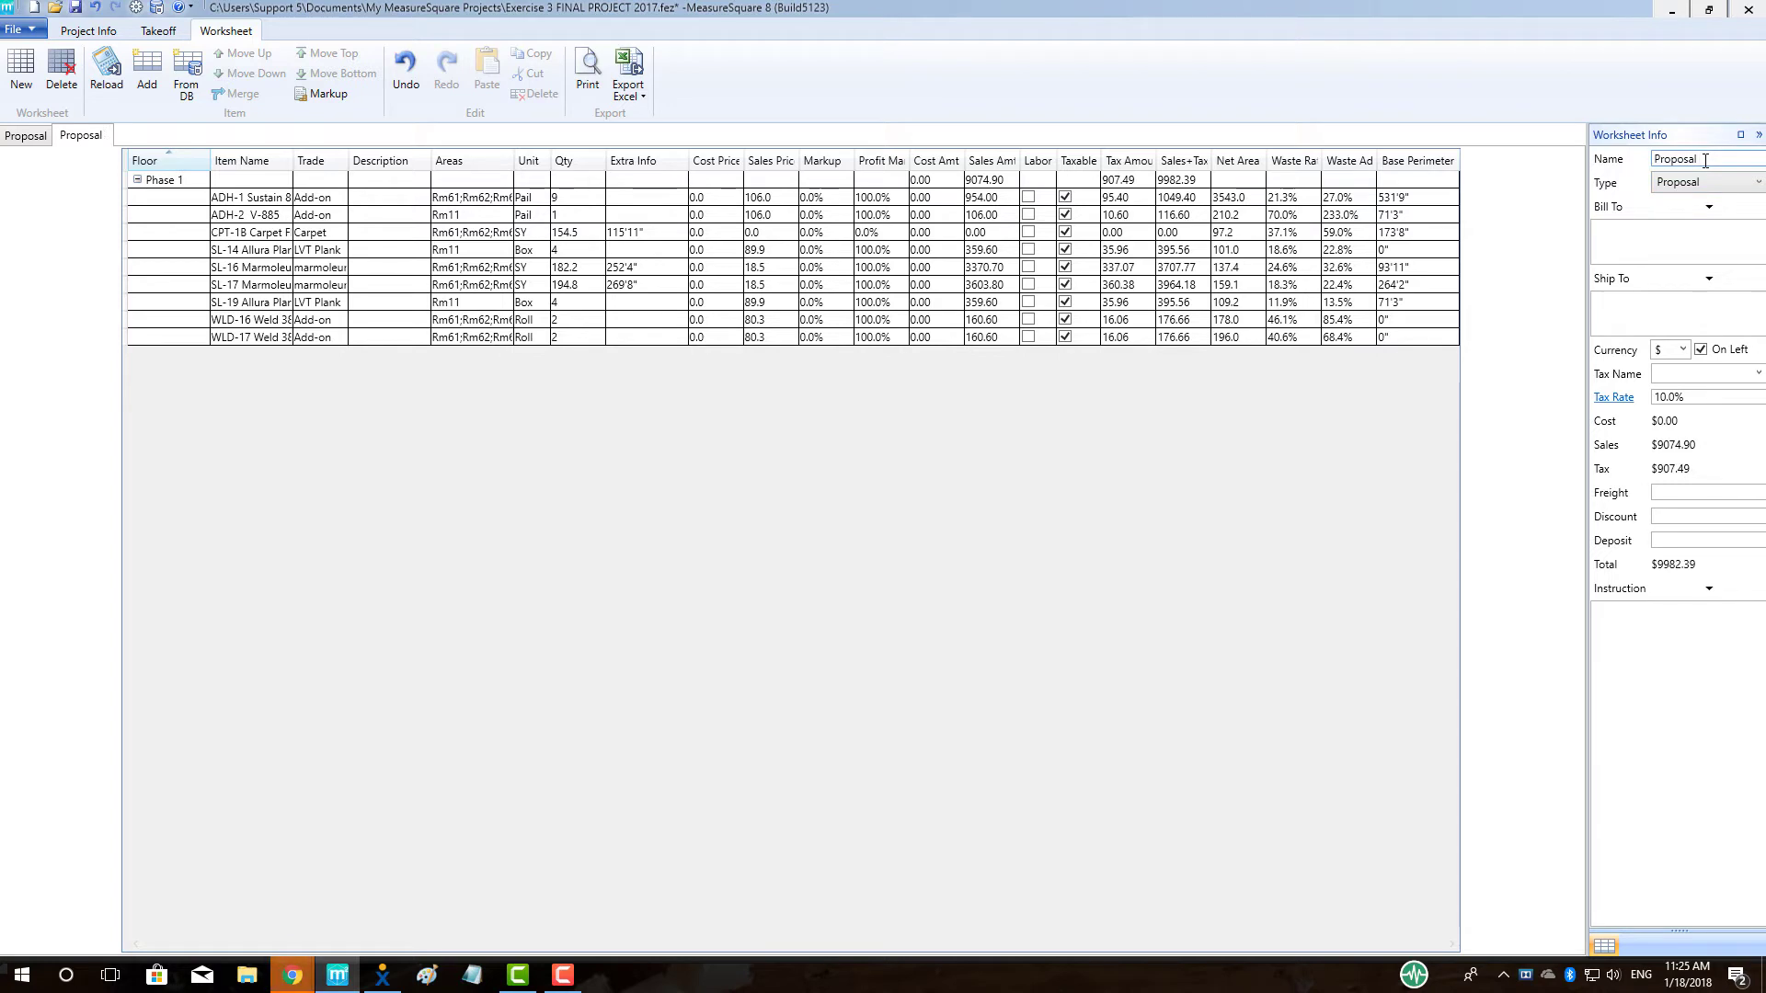
pyautogui.write('Phase 1')
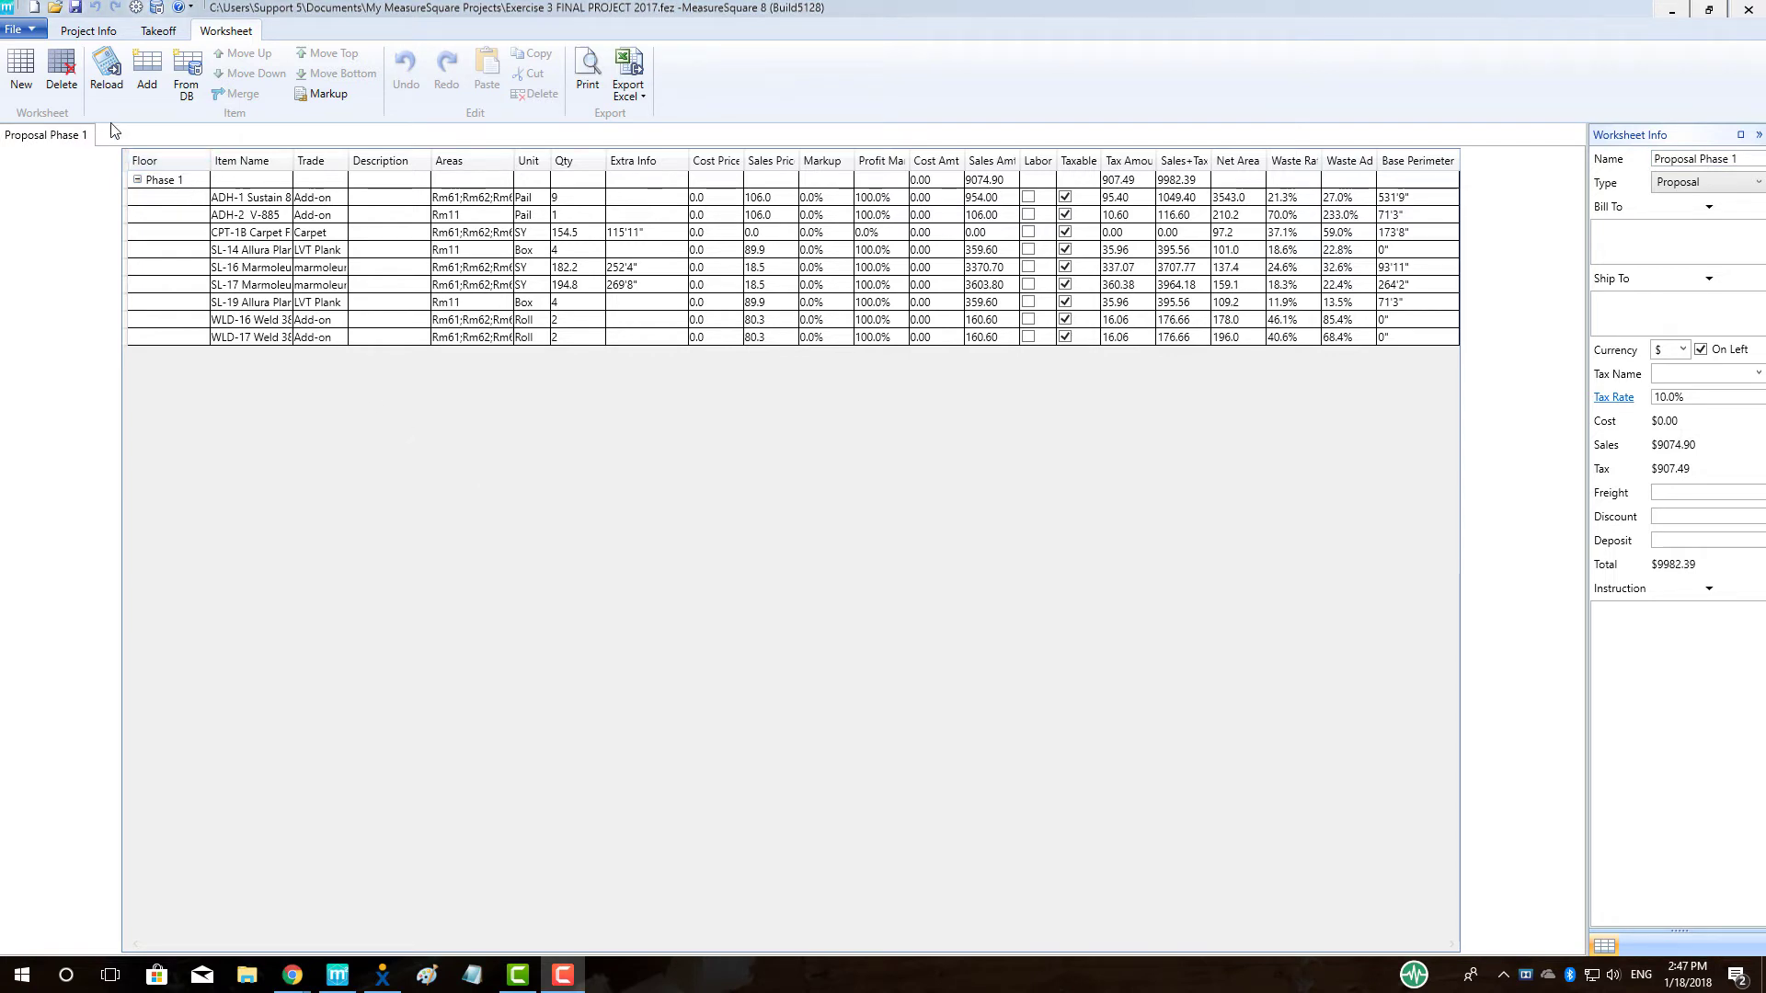
# - Set the print options to Phase 1 only and preview the Phase 1 packet
pyautogui.click(20, 28)
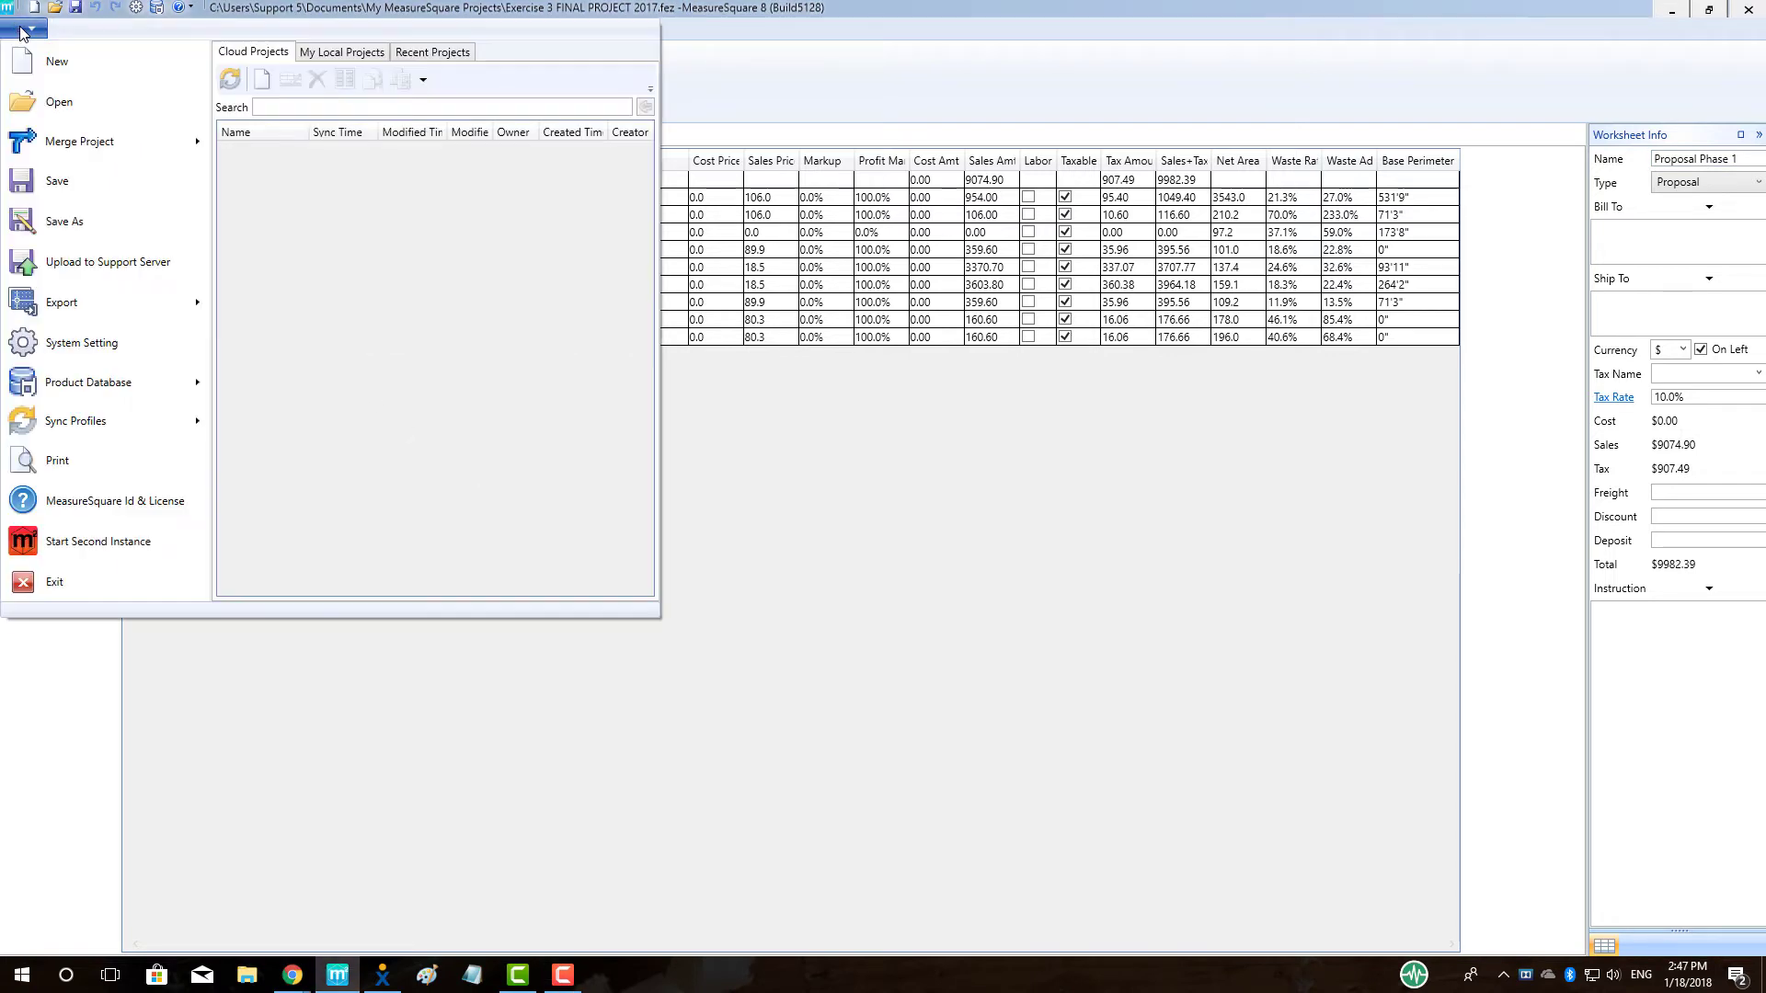
pyautogui.click(51, 466)
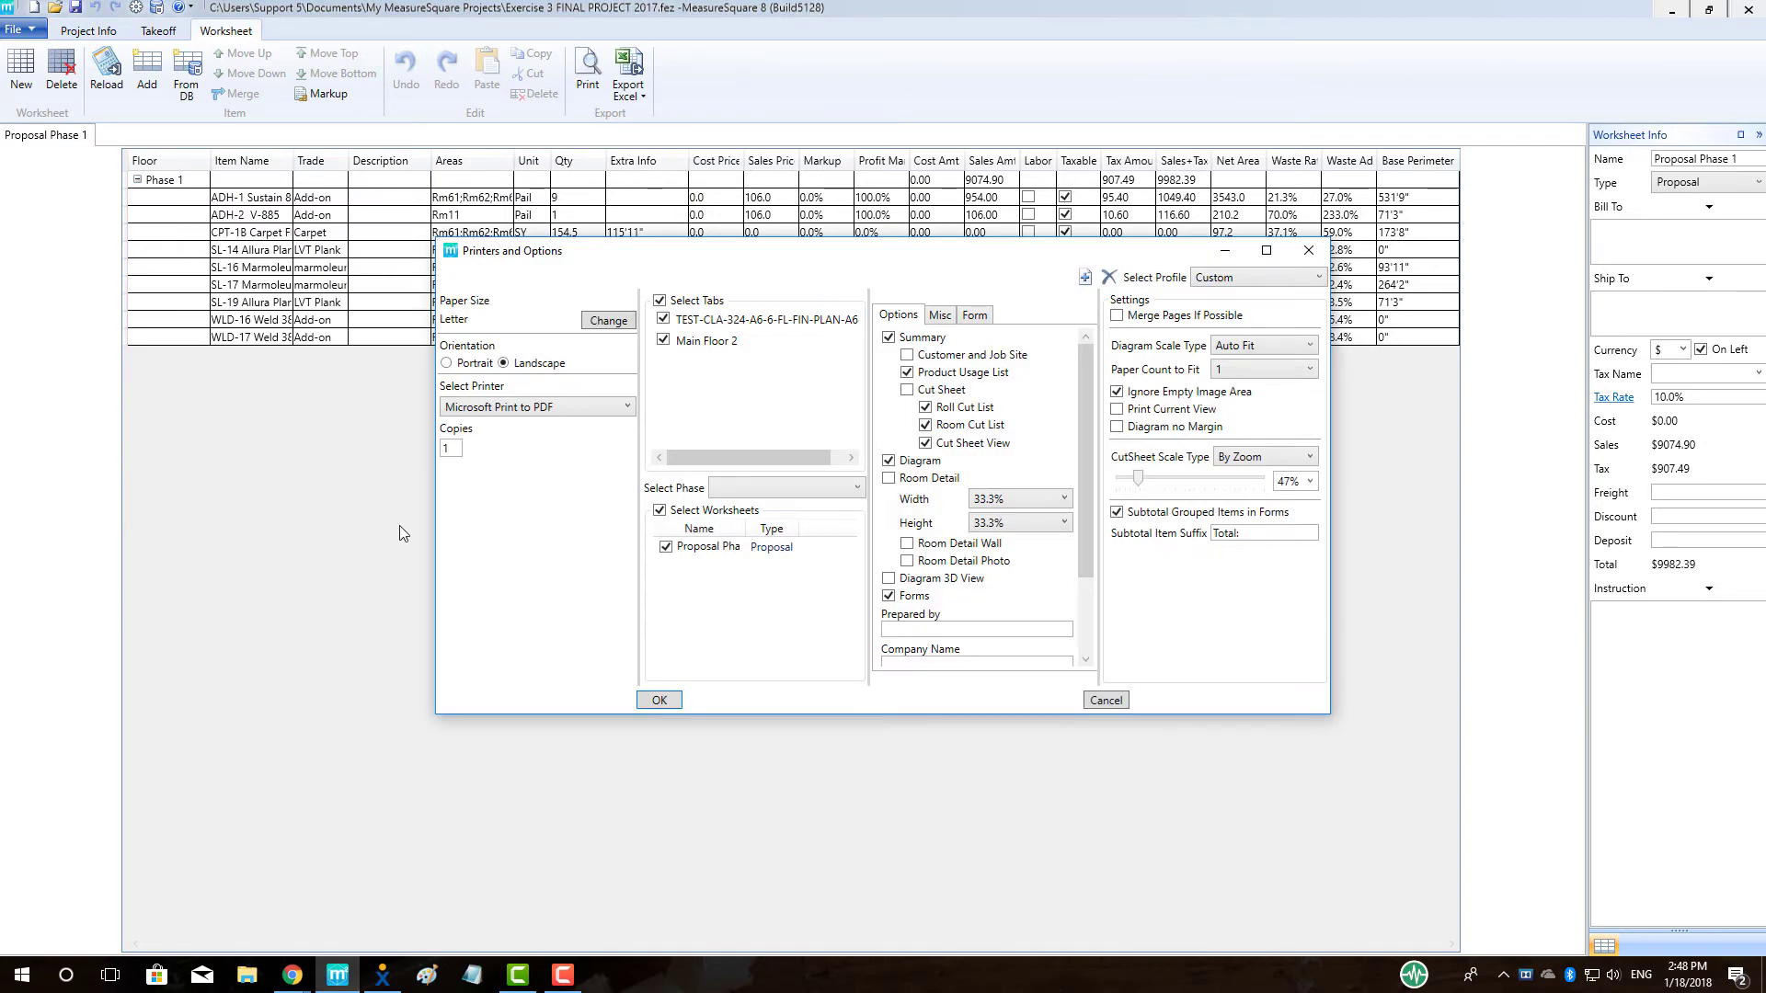
pyautogui.click(798, 489)
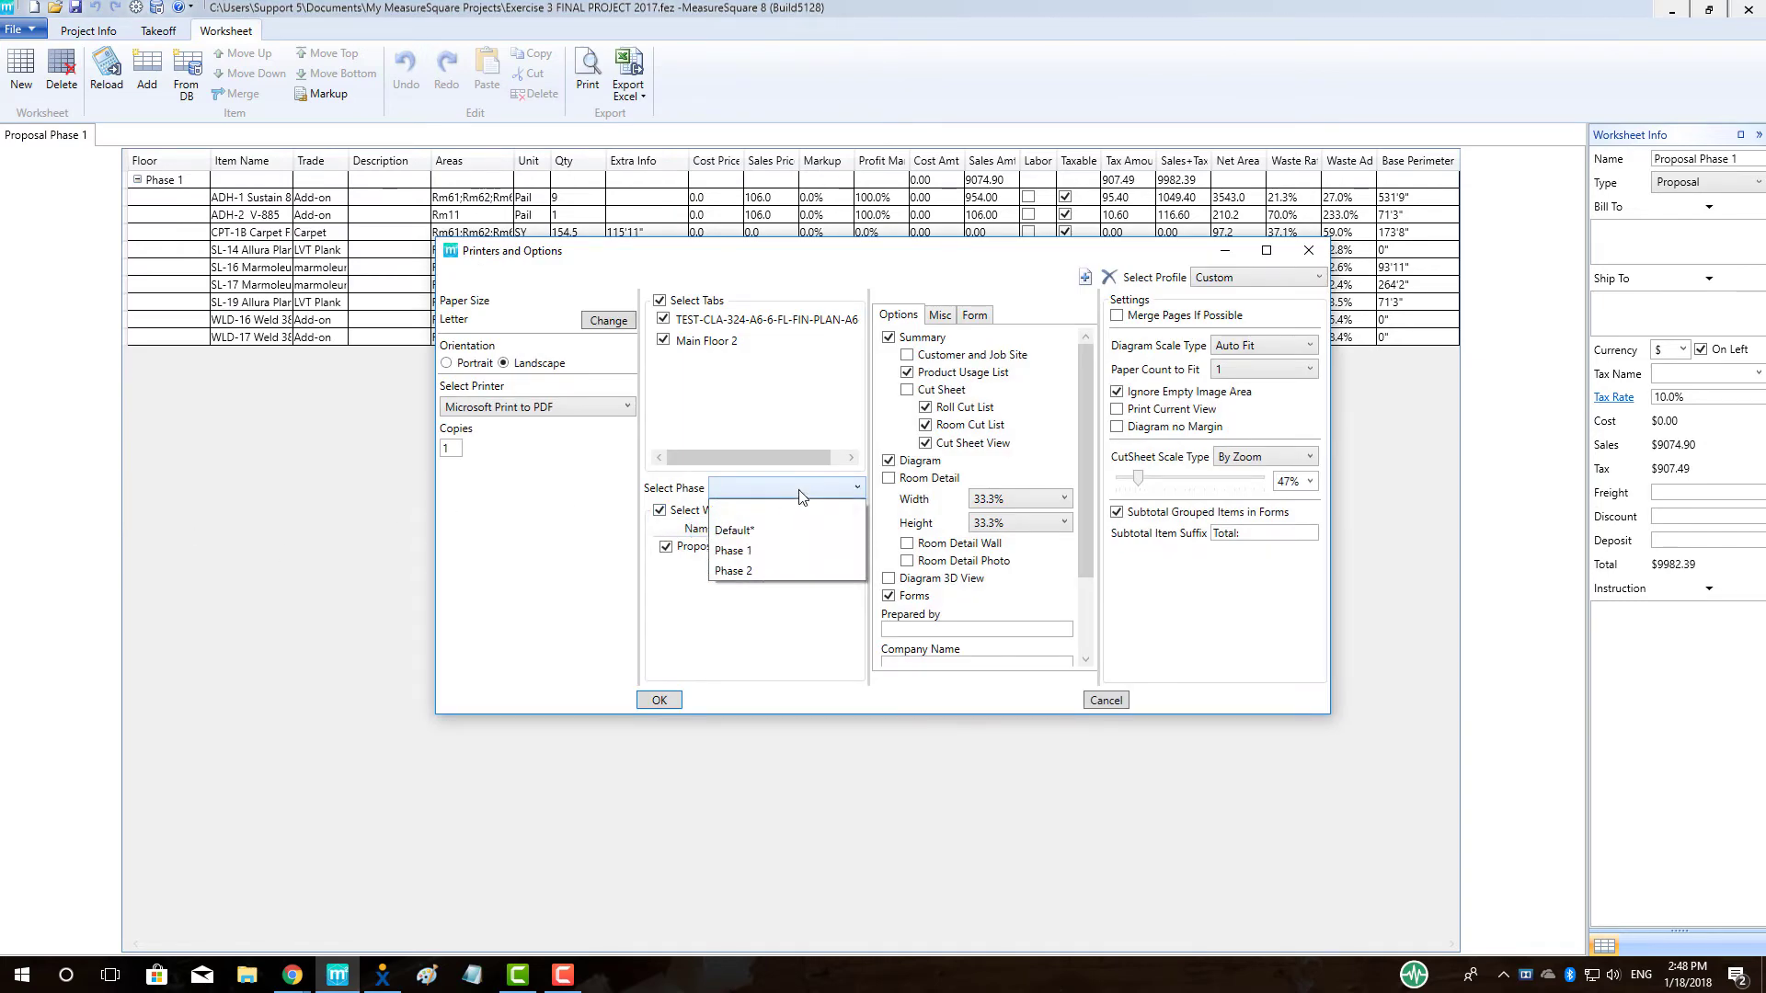
pyautogui.click(777, 552)
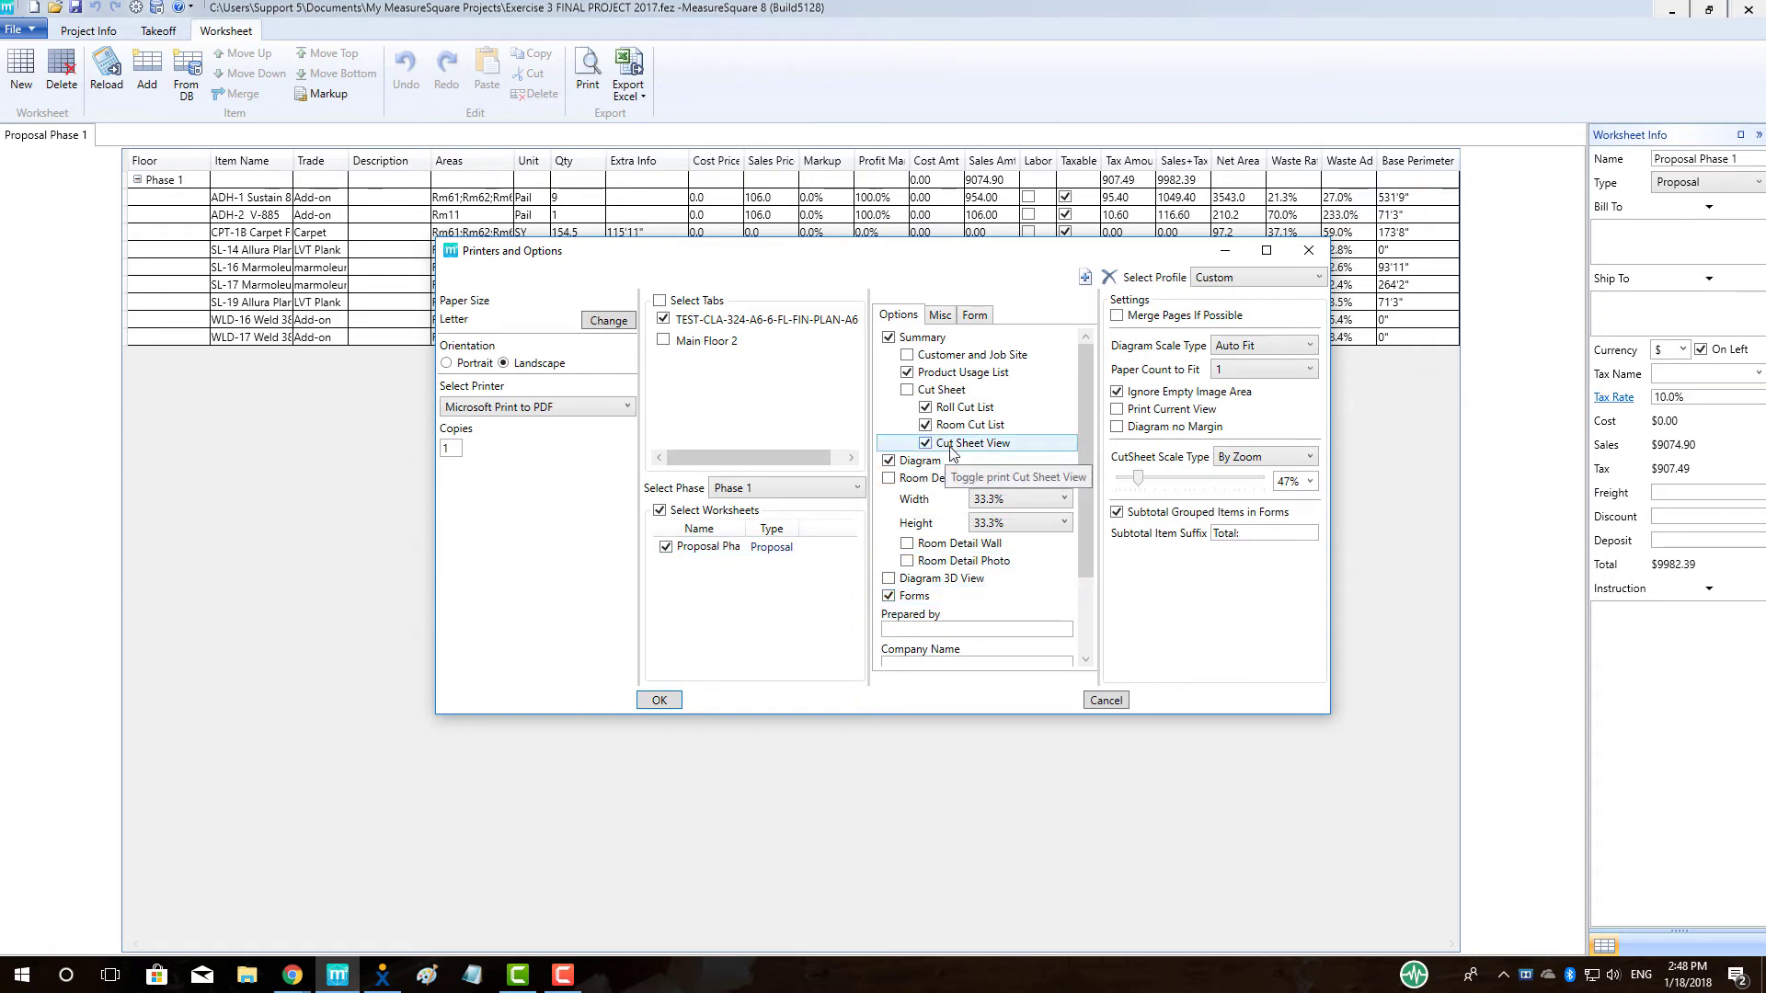
pyautogui.click(660, 700)
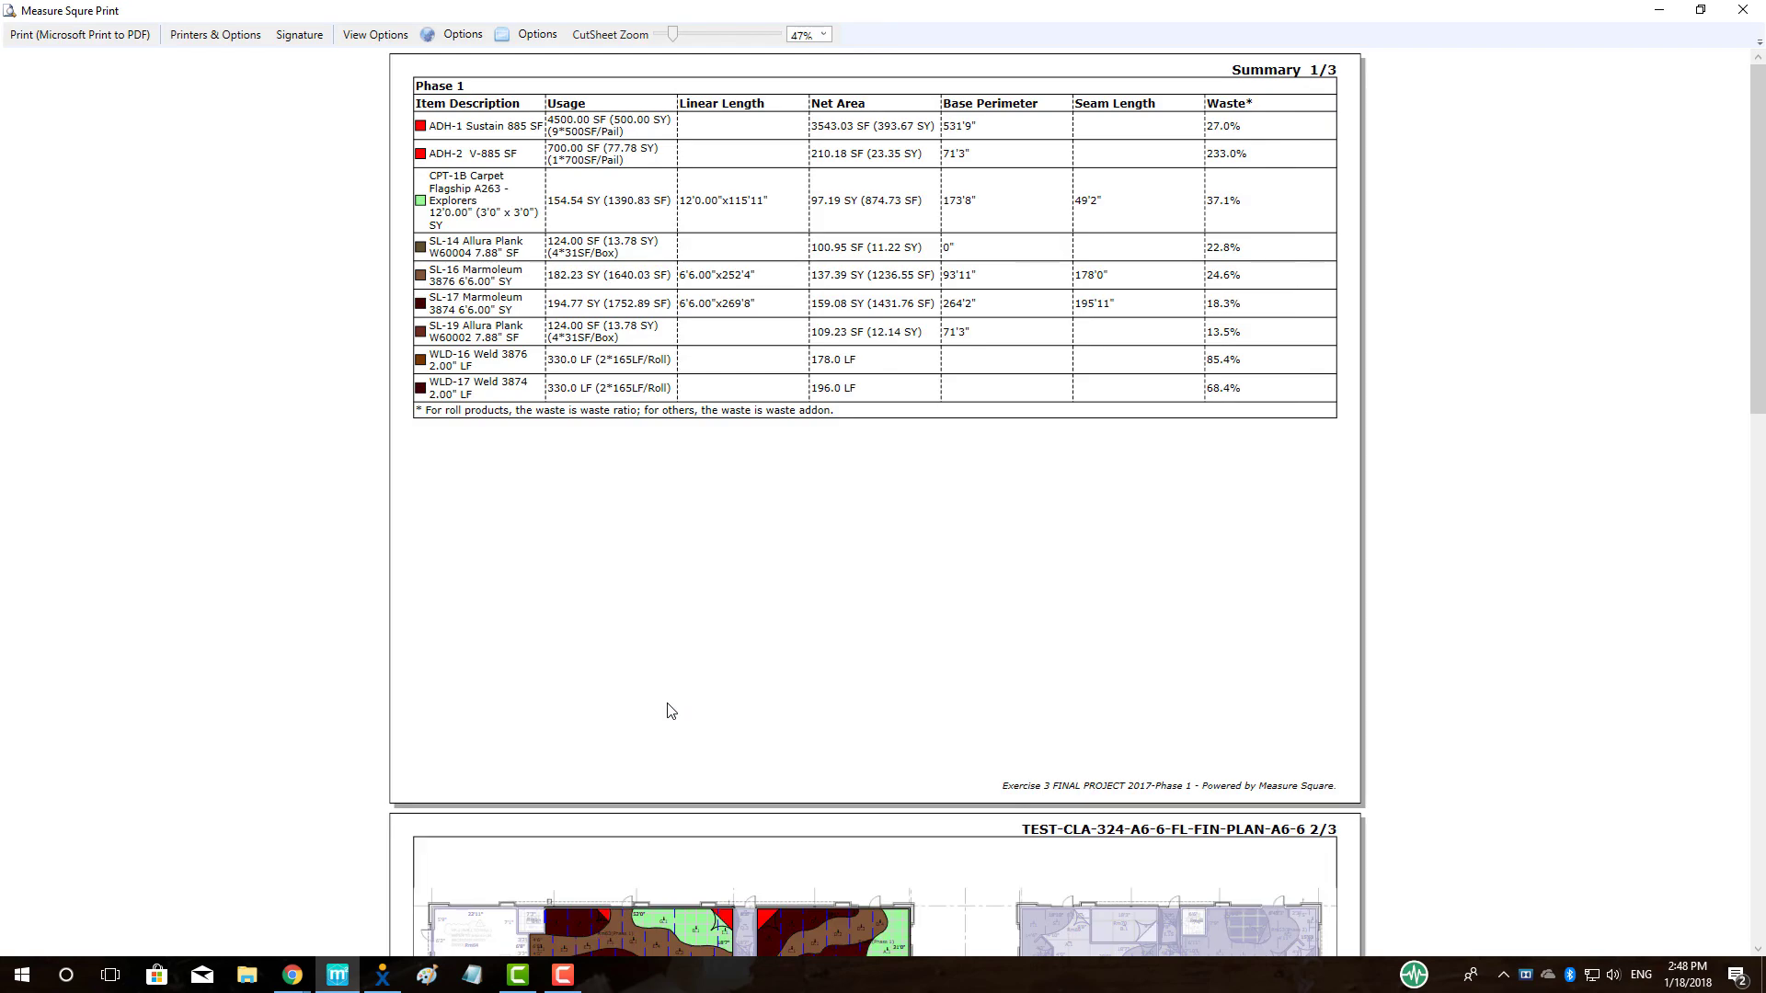